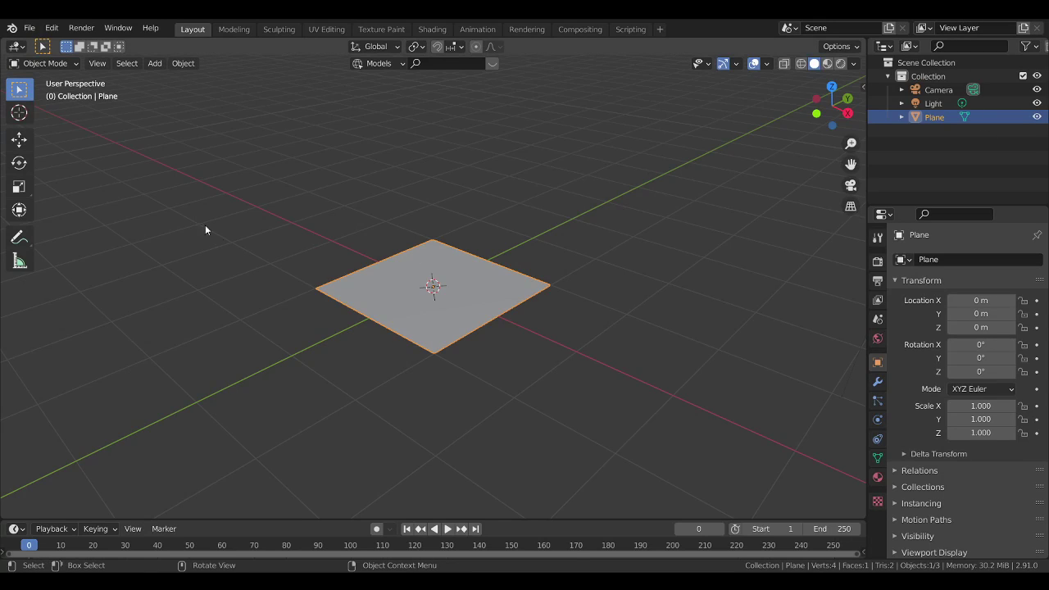
Delete the default plane from the scene.
{"action": "middle_click_drag", "start_coordinate": [548, 277], "coordinate": [445, 268]}
{"action": "key", "text": "x"}
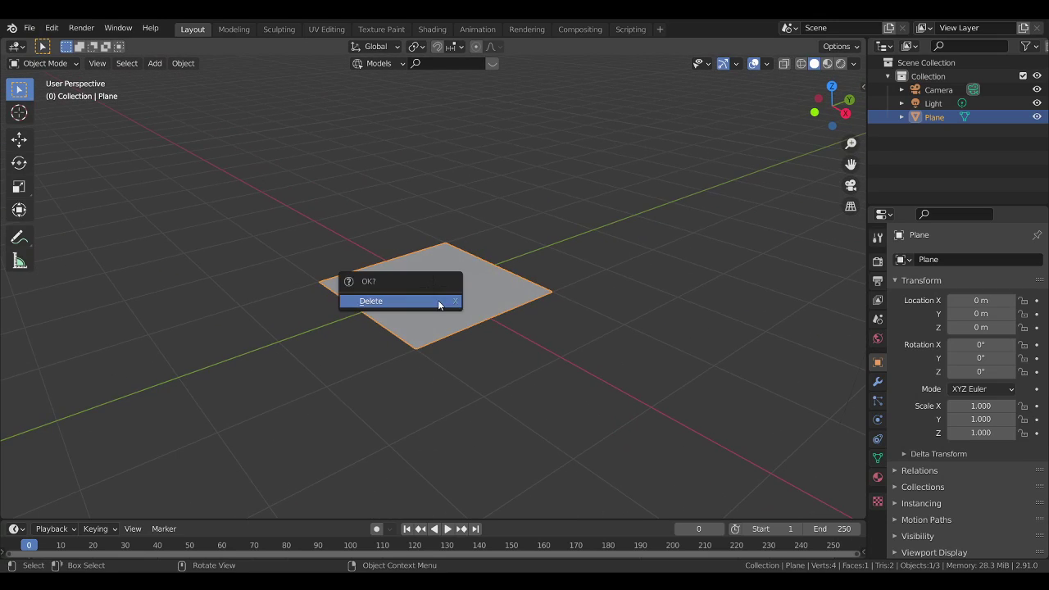
{"action": "left_click", "coordinate": [438, 300]}
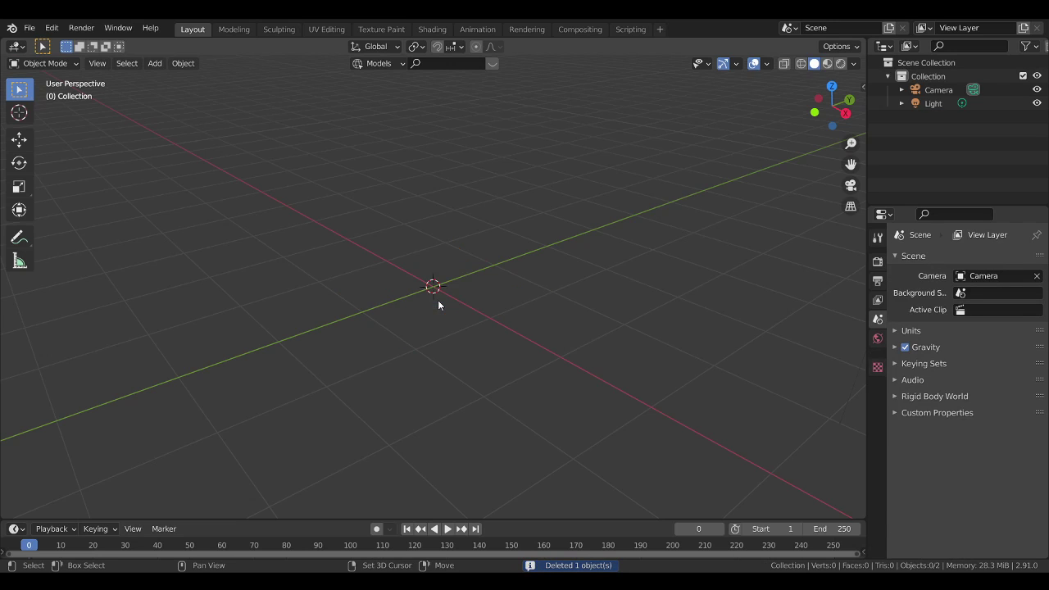
Turn on the on-screen keystroke display from the viewport sidebar, then hide the sidebar.
{"action": "left_click", "coordinate": [862, 86]}
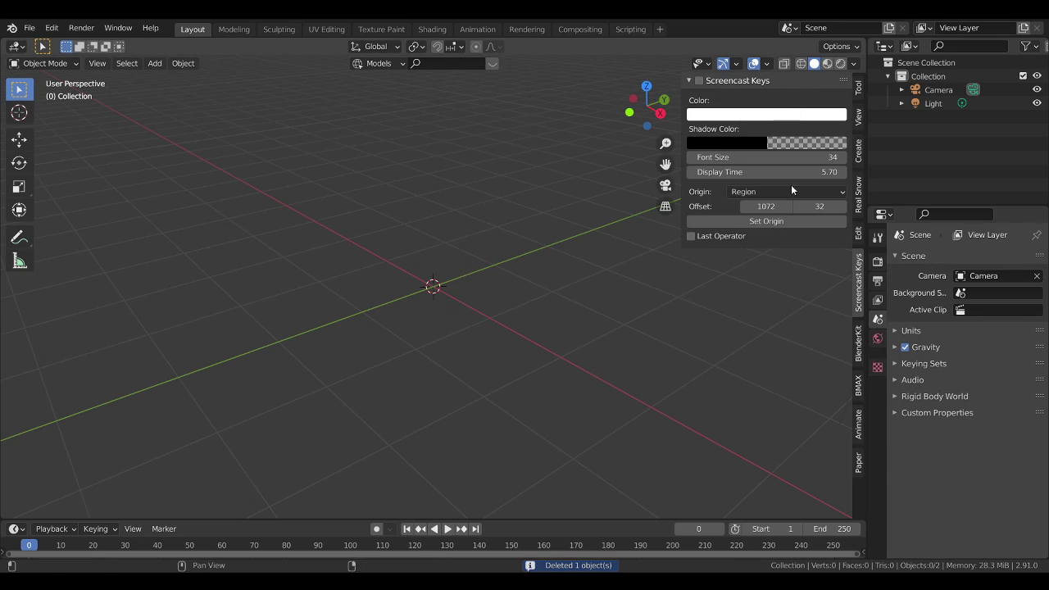
{"action": "left_click", "coordinate": [698, 79]}
{"action": "left_click_drag", "start_coordinate": [680, 96], "coordinate": [863, 96]}
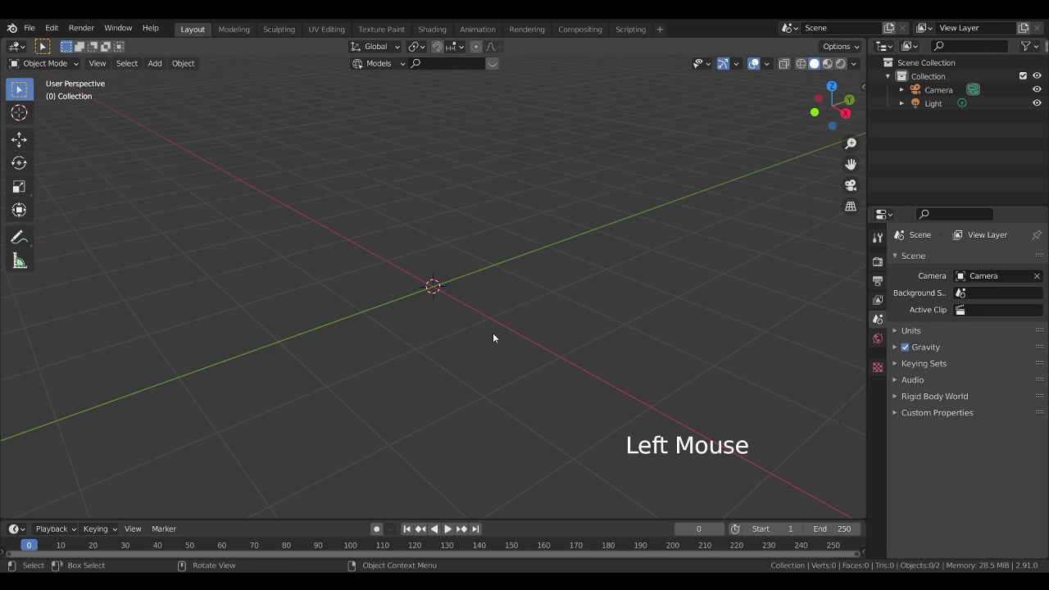
Add a Helix (3D) curve from Curve Profiles.
{"action": "key", "text": "shift+a"}
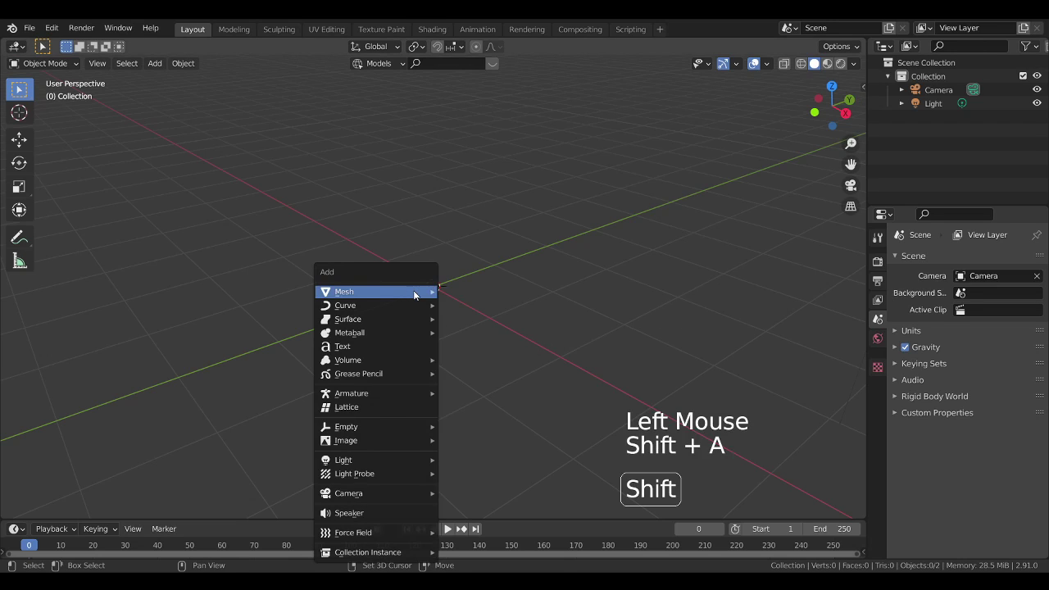
{"action": "mouse_move", "coordinate": [407, 307]}
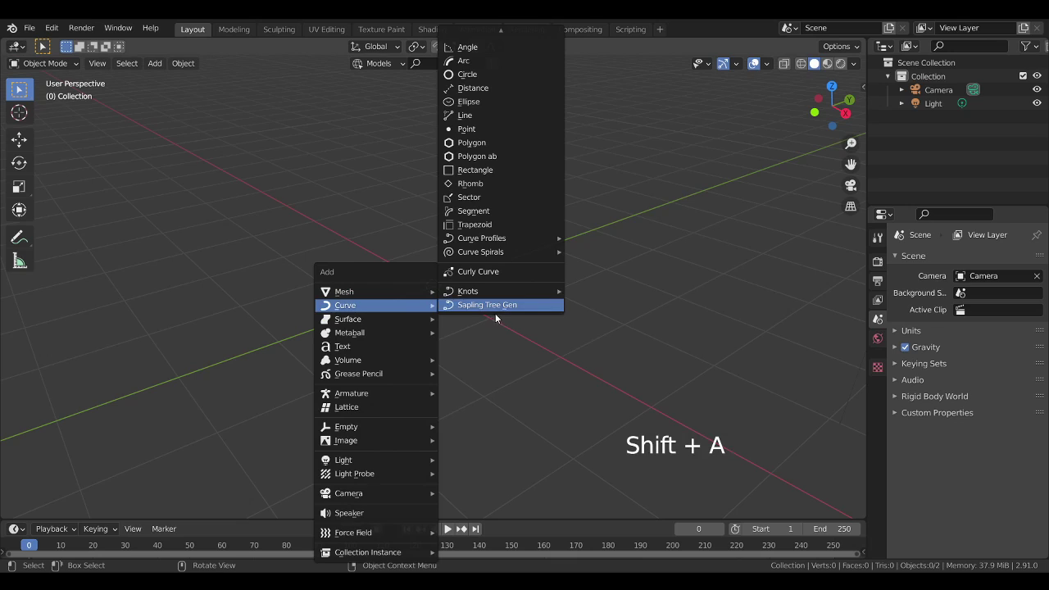
{"action": "mouse_move", "coordinate": [506, 241]}
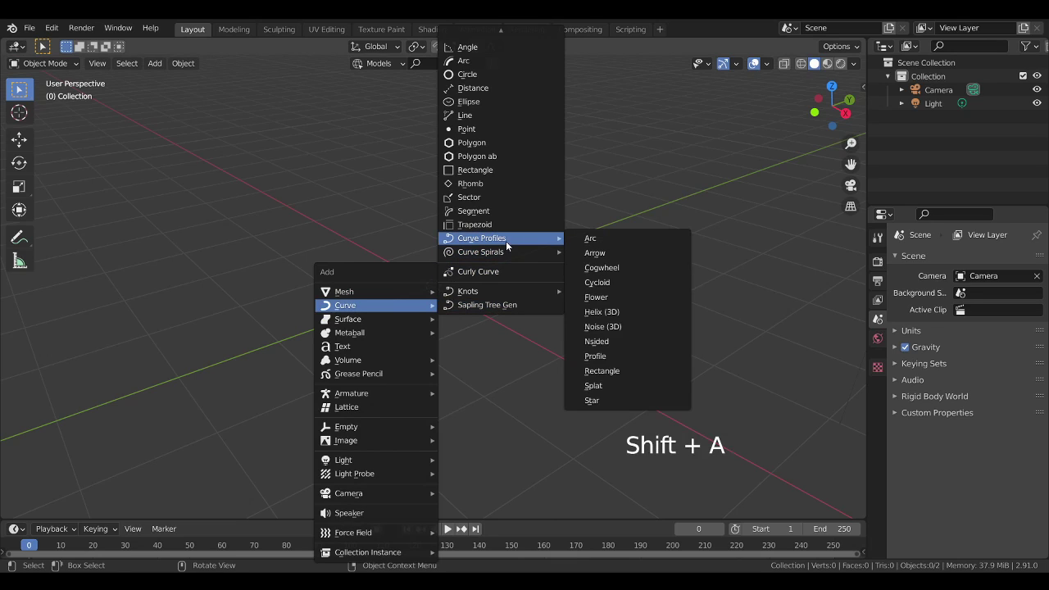
{"action": "left_click", "coordinate": [603, 312]}
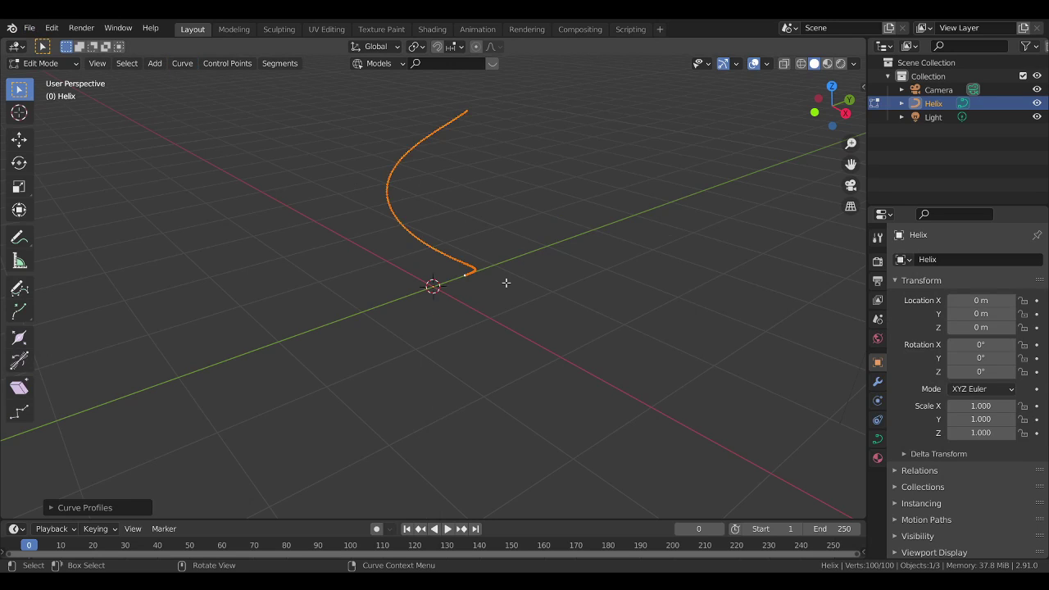
{"action": "middle_click_drag", "start_coordinate": [499, 280], "coordinate": [401, 307], "text": "shift"}
Set the helix to height 2.72, width 2.71, resolution 110 and start angle -895.77.
{"action": "left_click", "coordinate": [45, 508]}
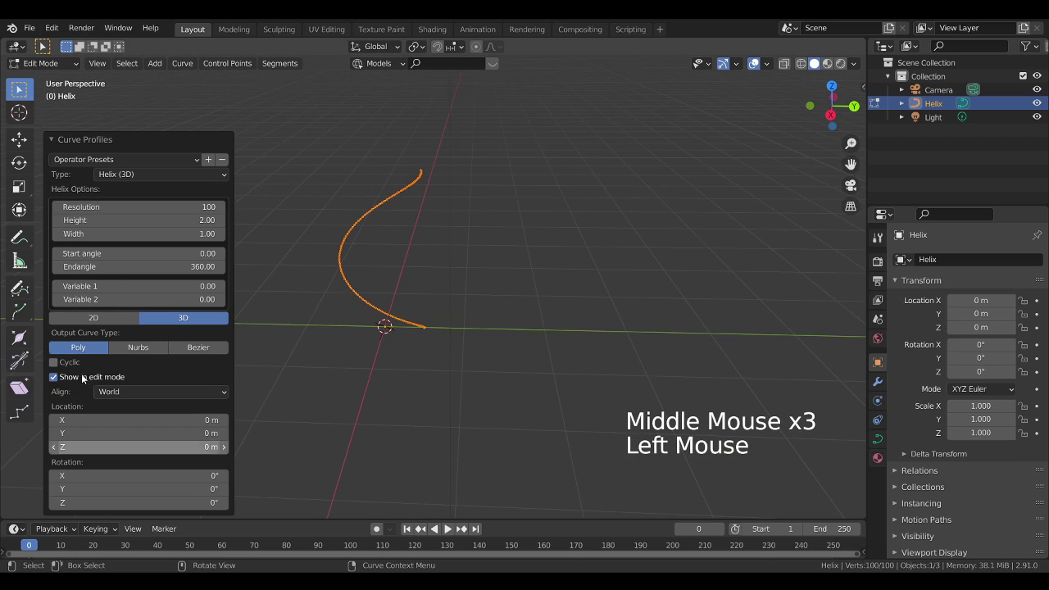
{"action": "left_click_drag", "start_coordinate": [110, 221], "coordinate": [131, 223]}
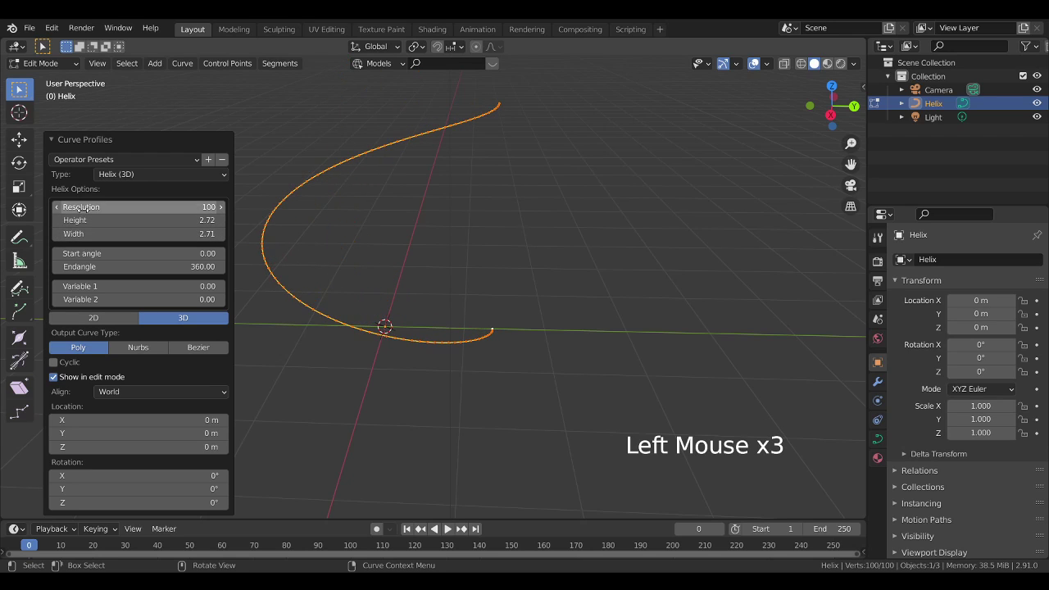
{"action": "left_click_drag", "start_coordinate": [196, 254], "coordinate": [3, 41]}
{"action": "left_click_drag", "start_coordinate": [73, 207], "coordinate": [80, 207]}
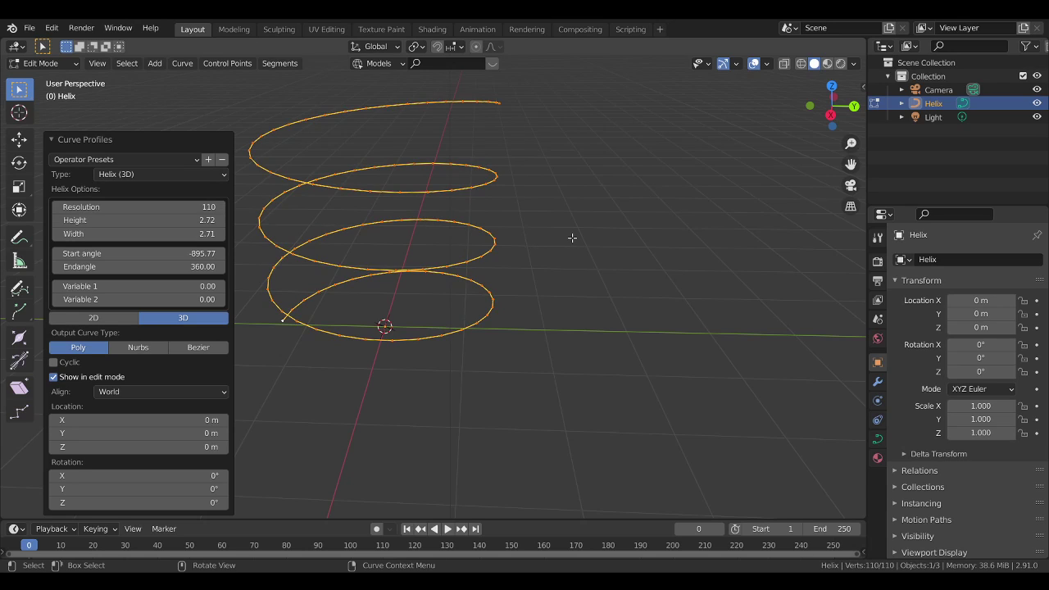
Select the helix's bottom end vertex in Edit Mode.
{"action": "key", "text": "Tab"}
{"action": "middle_click_drag", "start_coordinate": [549, 209], "coordinate": [417, 304]}
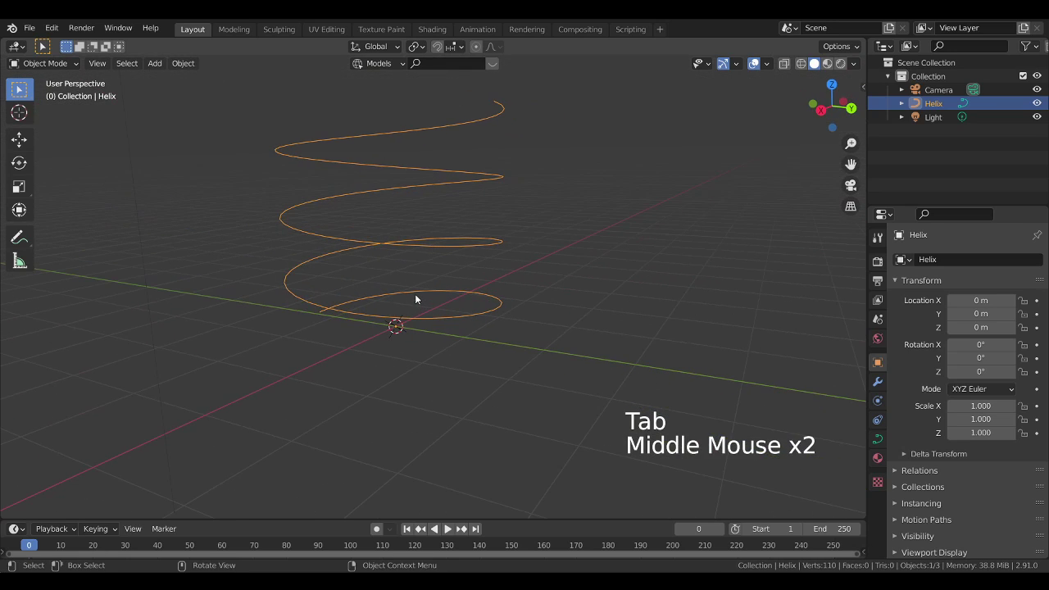
{"action": "left_click", "coordinate": [415, 296]}
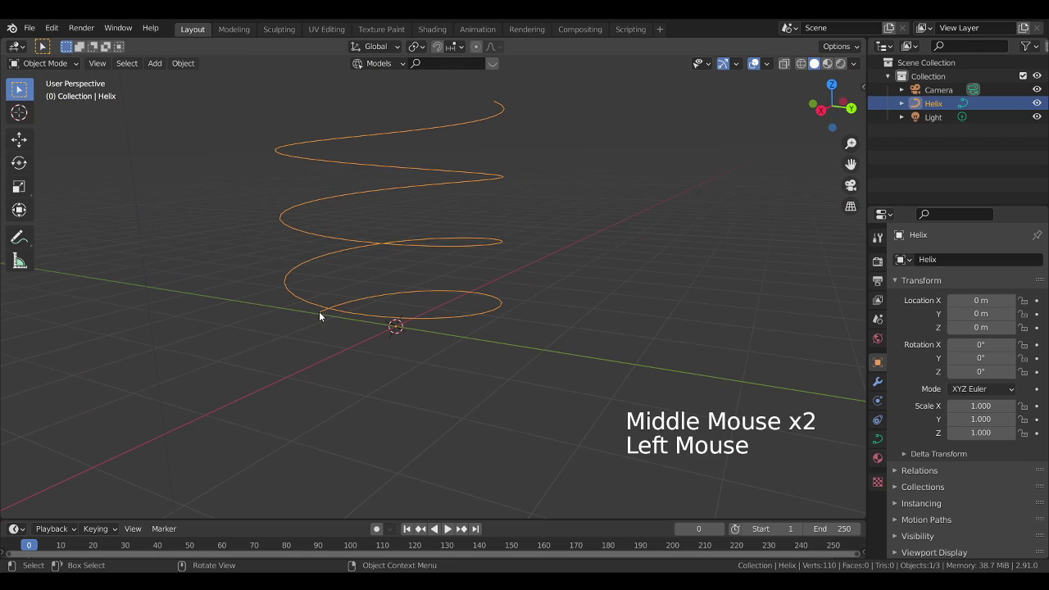
{"action": "key", "text": "Tab"}
{"action": "middle_click_drag", "start_coordinate": [318, 336], "coordinate": [295, 331]}
{"action": "left_click", "coordinate": [279, 331]}
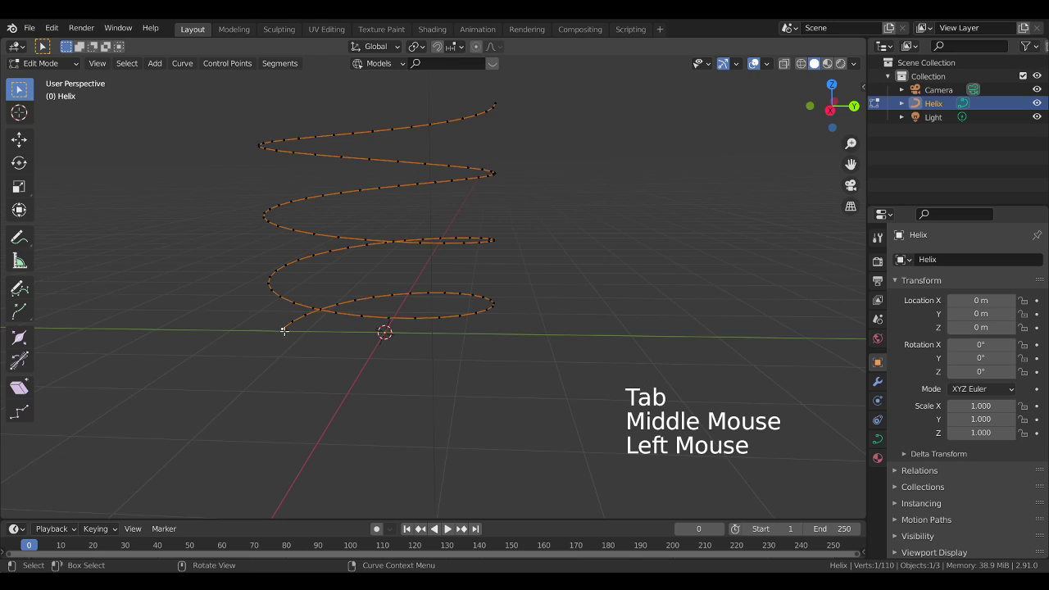
Snap the 3D cursor to the selected end vertex and return to Object Mode.
{"action": "key", "text": "shift"}
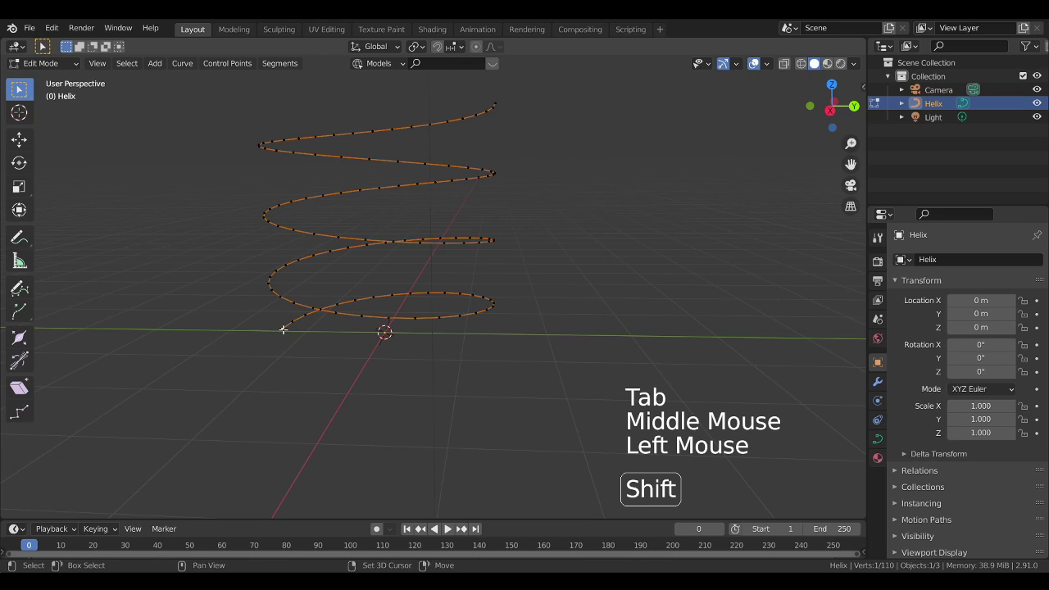
{"action": "key", "text": "shift+s"}
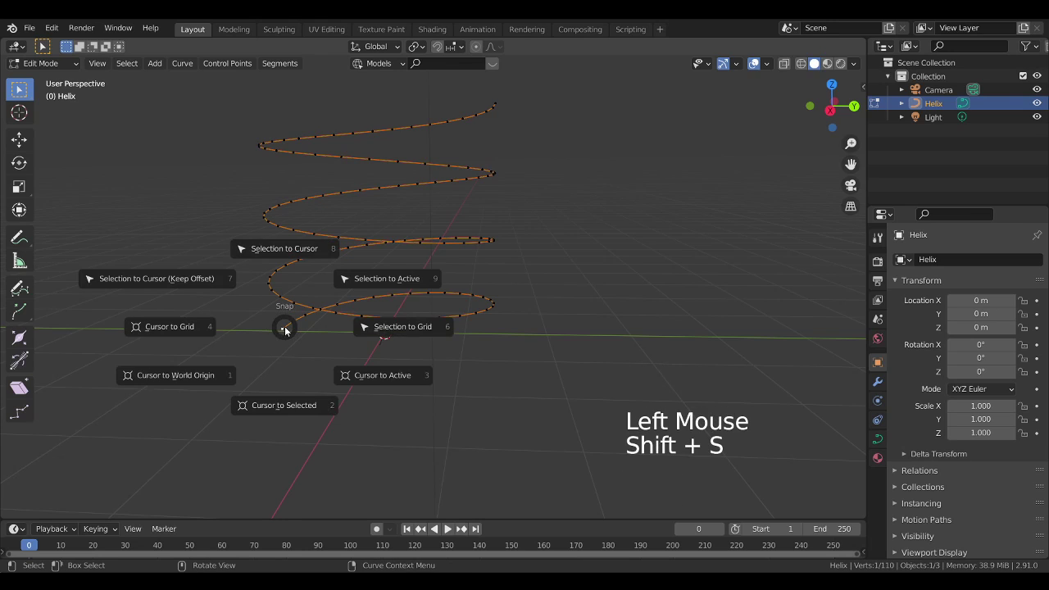
{"action": "left_click", "coordinate": [288, 400]}
{"action": "middle_click_drag", "start_coordinate": [290, 395], "coordinate": [307, 369]}
{"action": "key", "text": "Tab"}
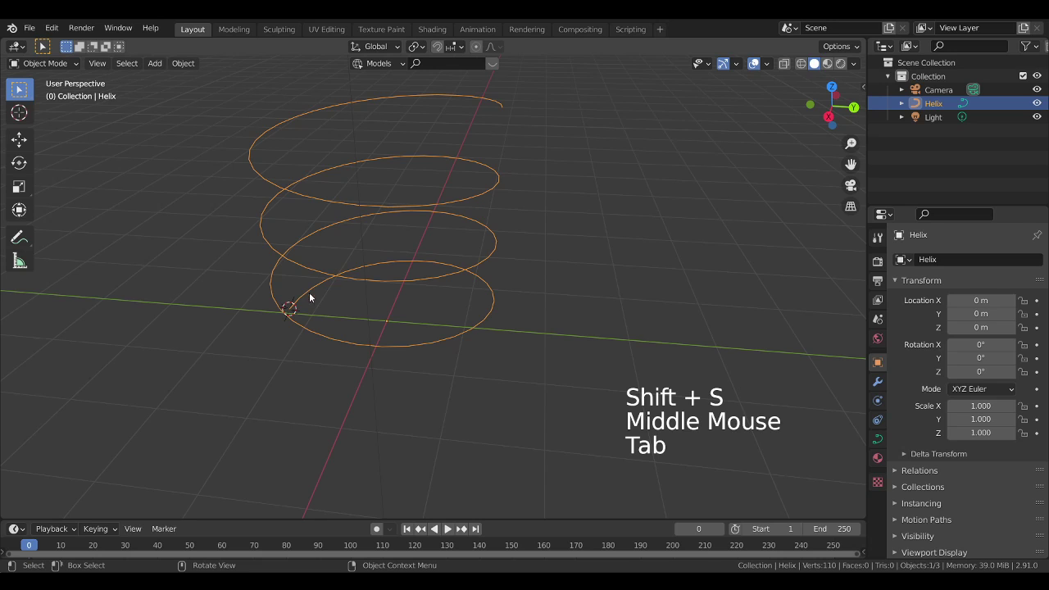
{"action": "middle_click_drag", "start_coordinate": [330, 309], "coordinate": [327, 415]}
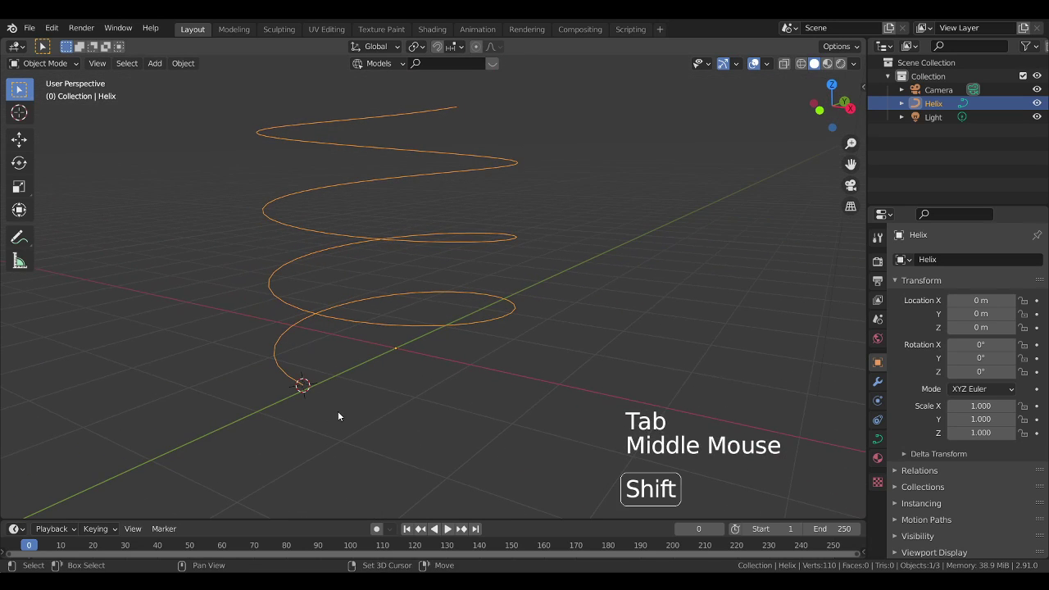
Add a UV sphere at the 3D cursor on the helix's lower end.
{"action": "key", "text": "shift+a"}
{"action": "mouse_move", "coordinate": [329, 296]}
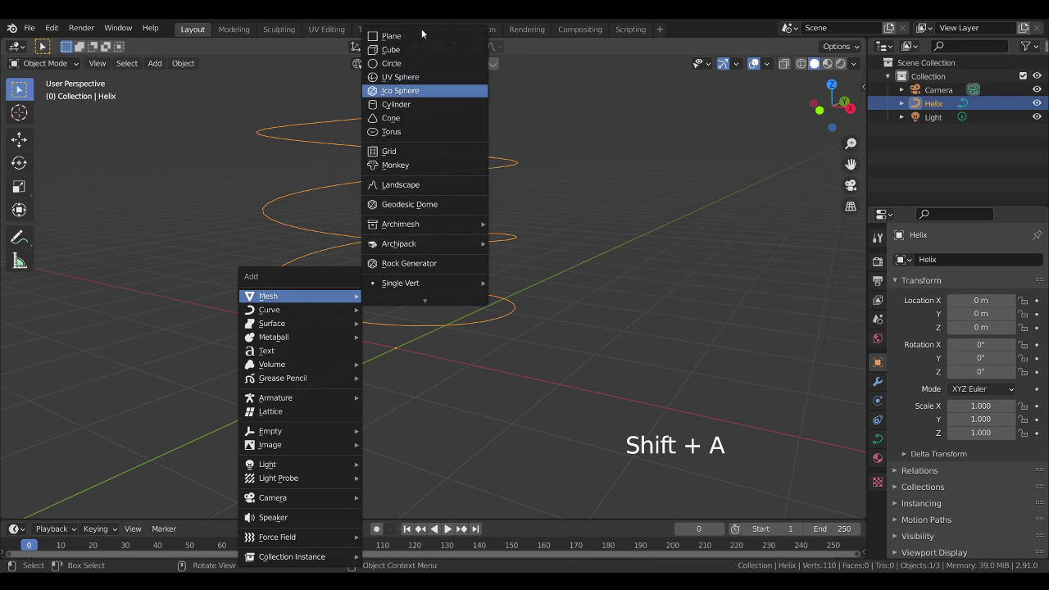
{"action": "left_click", "coordinate": [408, 78]}
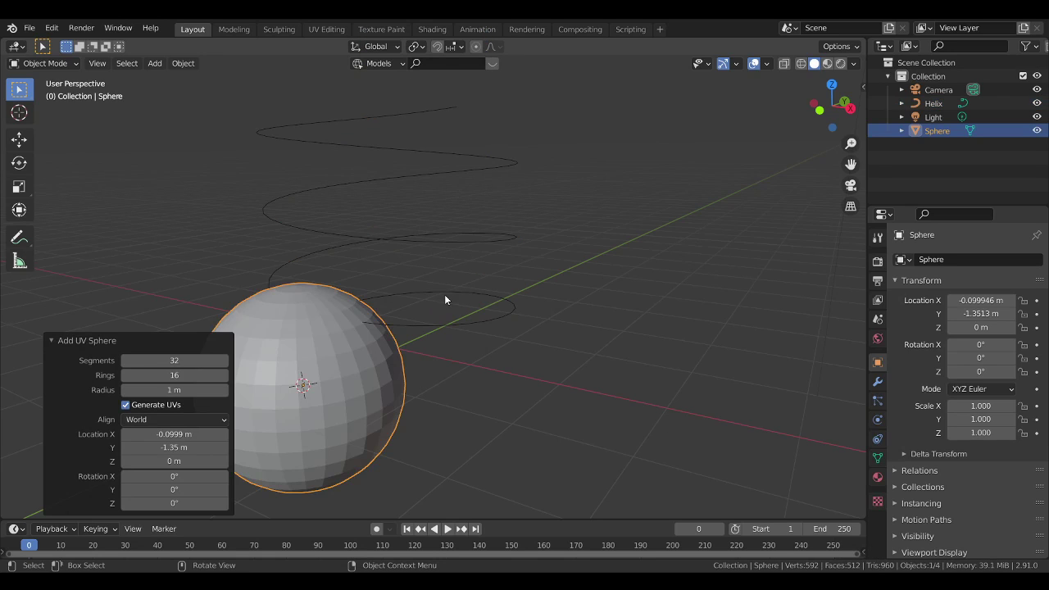
{"action": "middle_click_drag", "start_coordinate": [452, 306], "coordinate": [525, 321]}
Scale the sphere down to 0.228, then select the helix and view its constraints.
{"action": "key", "text": "s"}
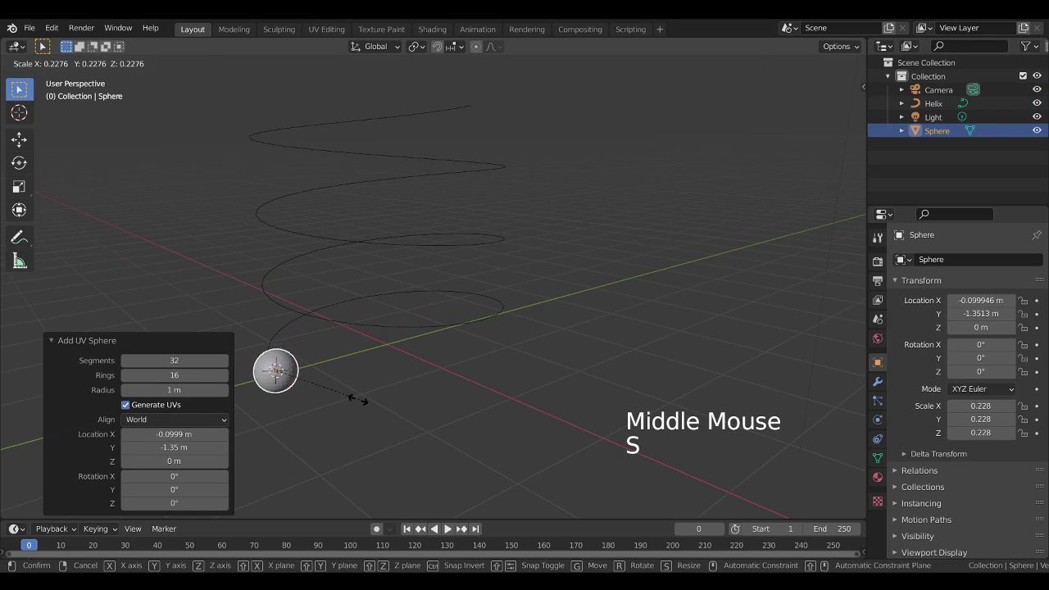
{"action": "left_click", "coordinate": [312, 408]}
{"action": "left_click", "coordinate": [400, 327]}
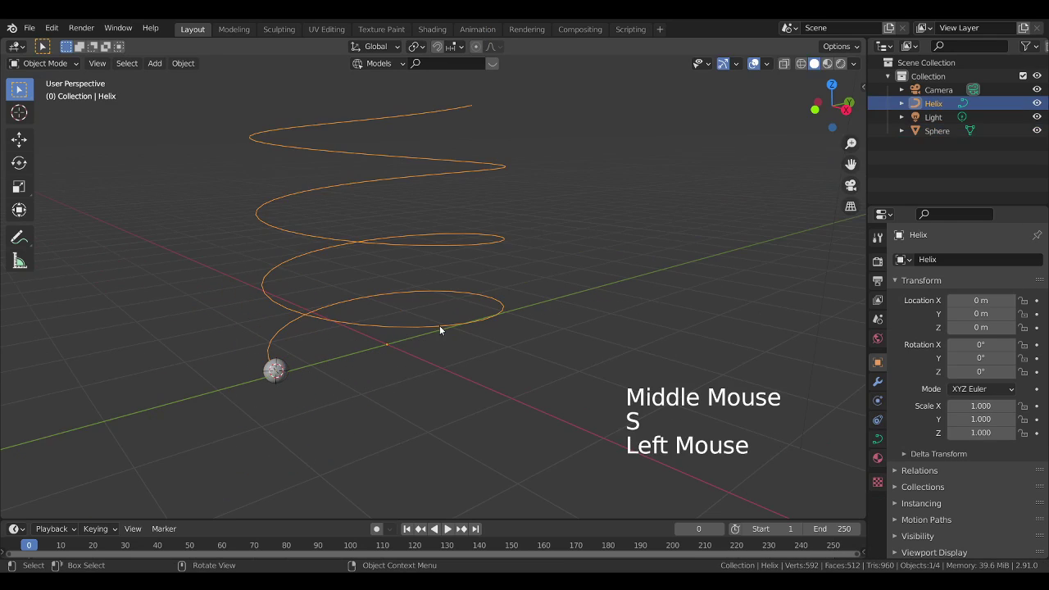
{"action": "left_click", "coordinate": [877, 420]}
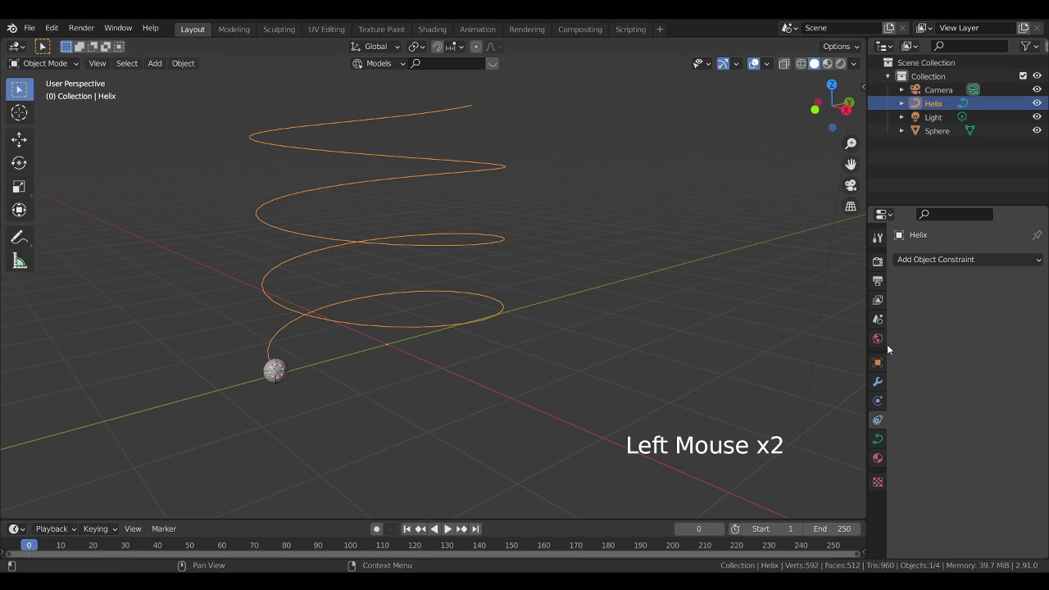
Give the helix a Curve Guide force field in Physics properties.
{"action": "left_click", "coordinate": [878, 401]}
{"action": "left_click", "coordinate": [944, 281]}
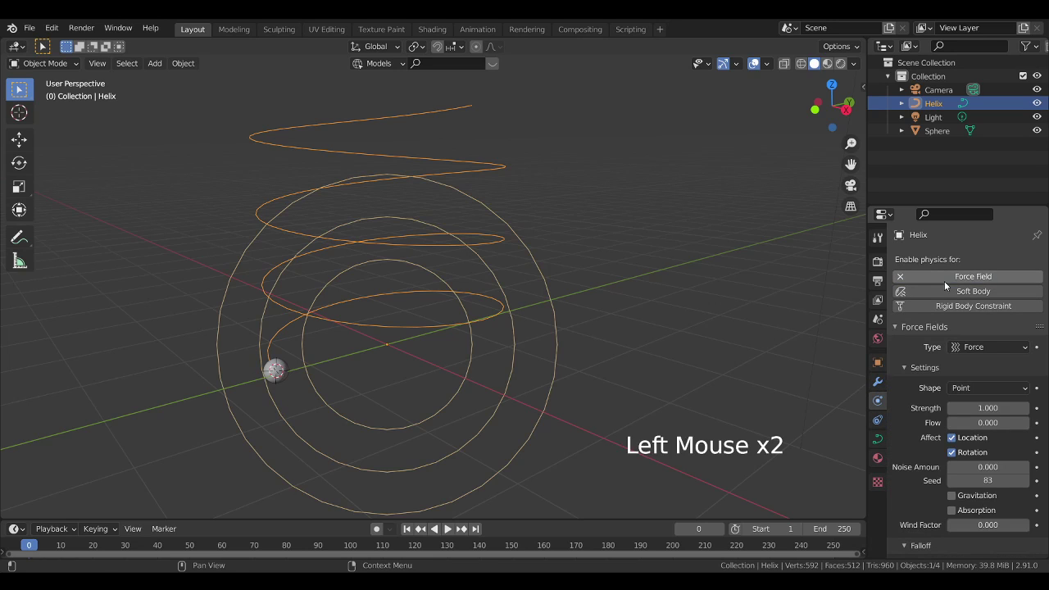
{"action": "middle_click_drag", "start_coordinate": [742, 320], "coordinate": [685, 314]}
{"action": "left_click", "coordinate": [993, 347]}
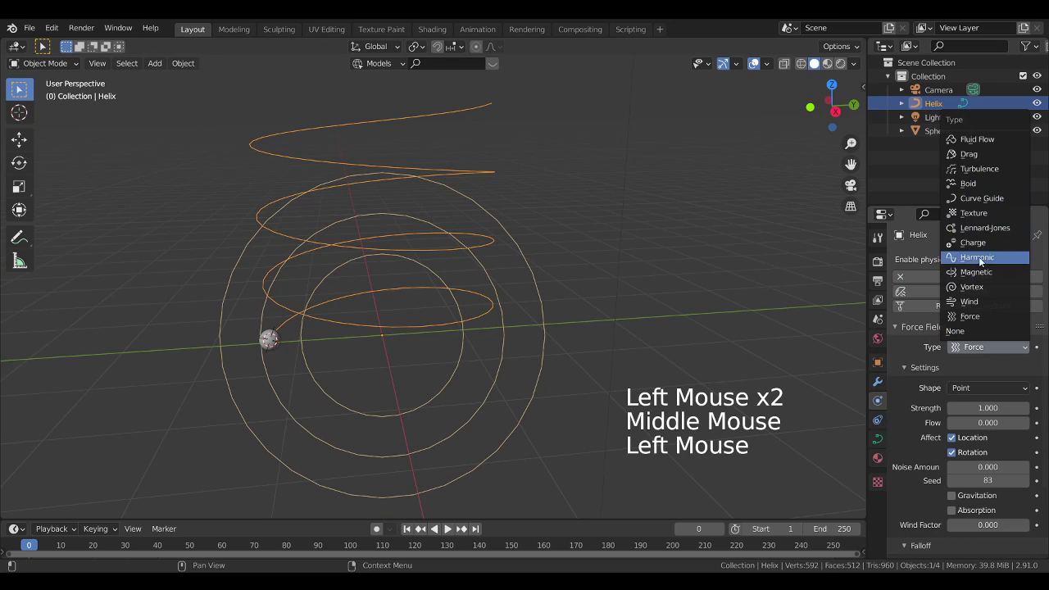
{"action": "left_click", "coordinate": [982, 198]}
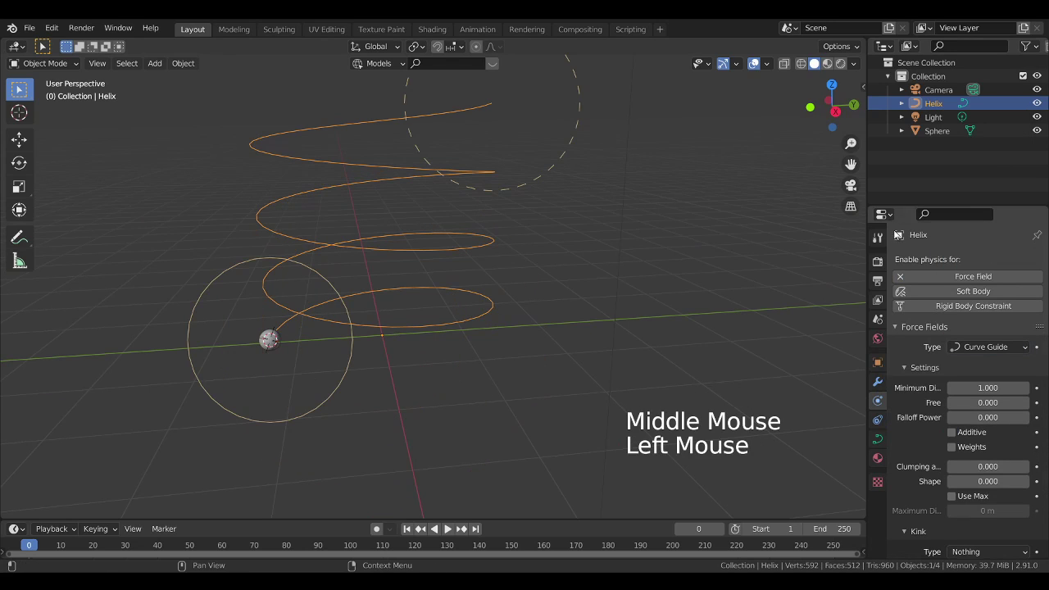
{"action": "middle_click_drag", "start_coordinate": [827, 235], "coordinate": [735, 233]}
Orbit around the scene and select the sphere.
{"action": "middle_click_drag", "start_coordinate": [516, 191], "coordinate": [534, 127]}
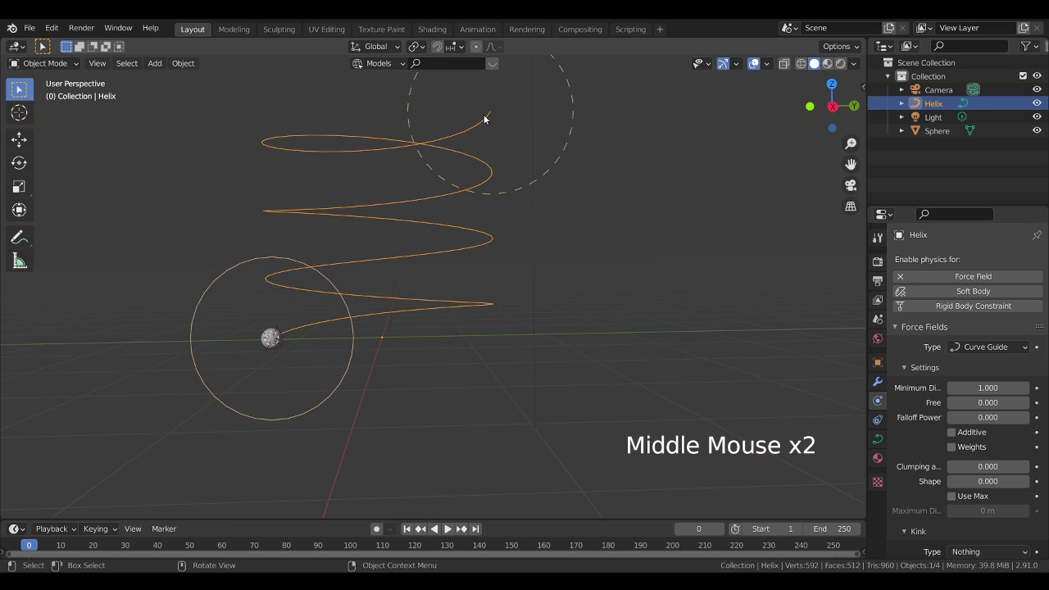
{"action": "middle_click_drag", "start_coordinate": [294, 344], "coordinate": [356, 368]}
{"action": "left_click", "coordinate": [276, 369]}
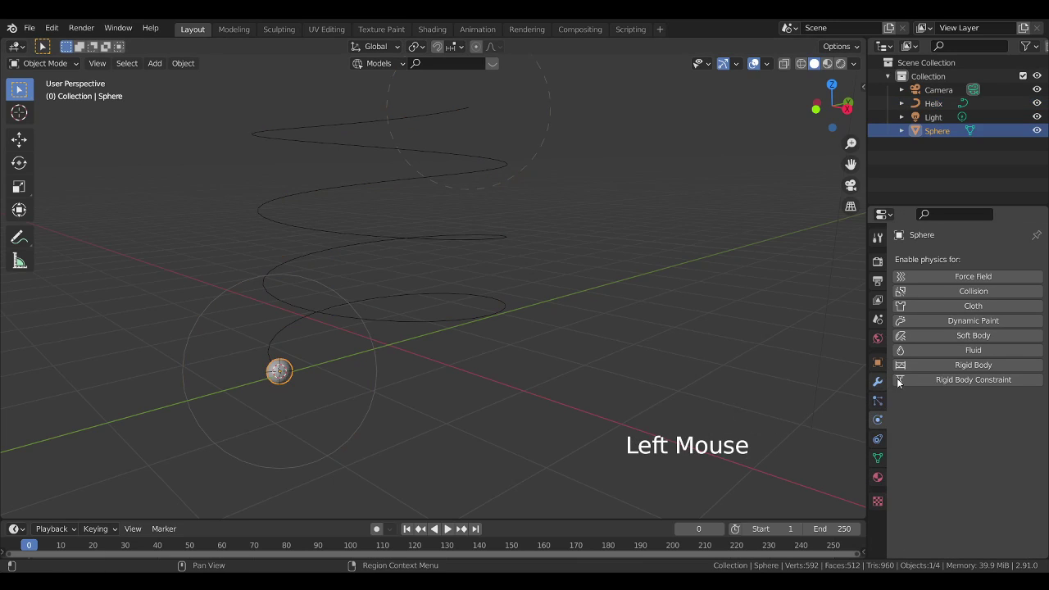
Add a particle system to the sphere, keeping the particle count at 1000.
{"action": "left_click", "coordinate": [877, 401]}
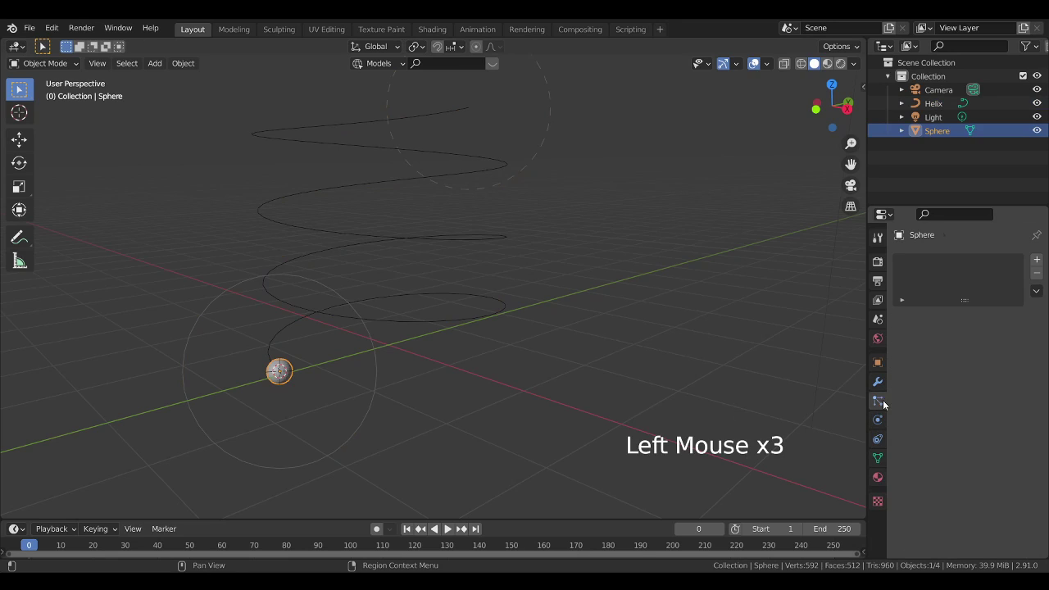
{"action": "left_click", "coordinate": [1032, 261]}
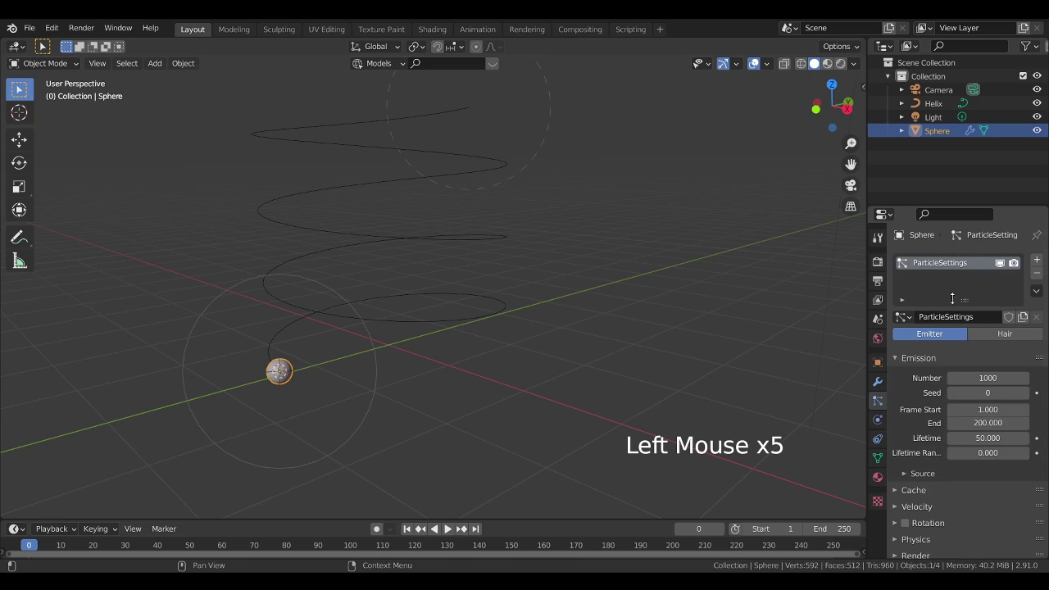
{"action": "middle_click_drag", "start_coordinate": [1022, 393], "coordinate": [1025, 328]}
{"action": "left_click", "coordinate": [996, 327]}
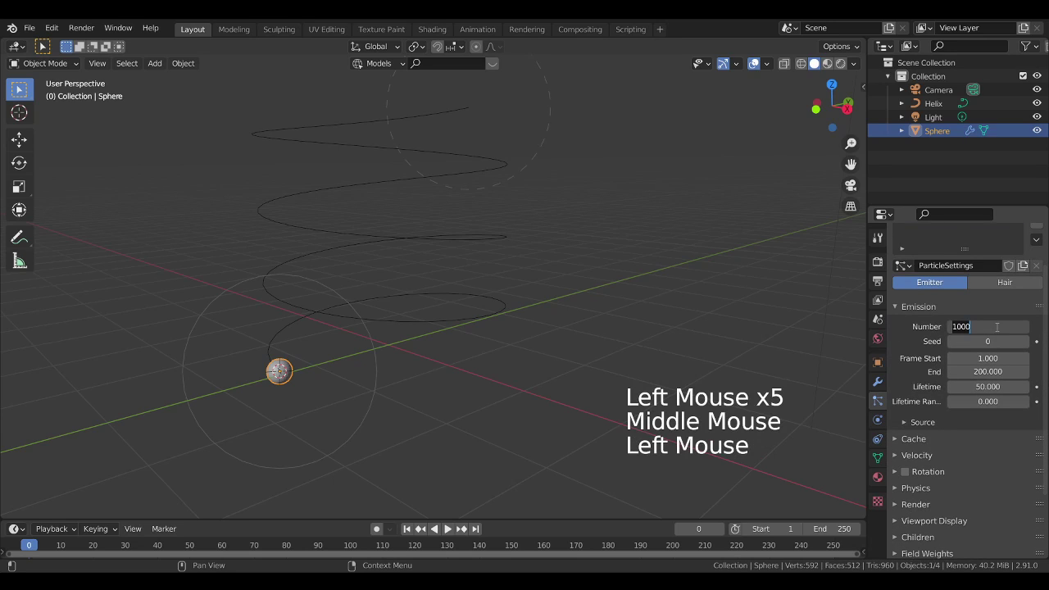
{"action": "left_click", "coordinate": [777, 354]}
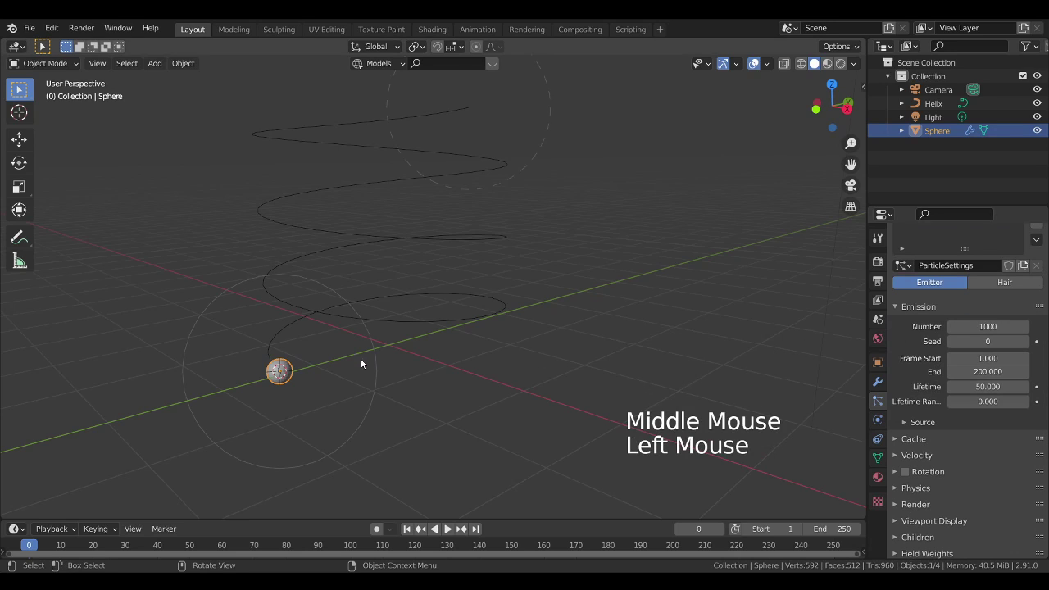
{"action": "middle_click_drag", "start_coordinate": [357, 368], "coordinate": [413, 360]}
Add a metaball Ball and move it along the Y axis to -4.58.
{"action": "key", "text": "shift+a"}
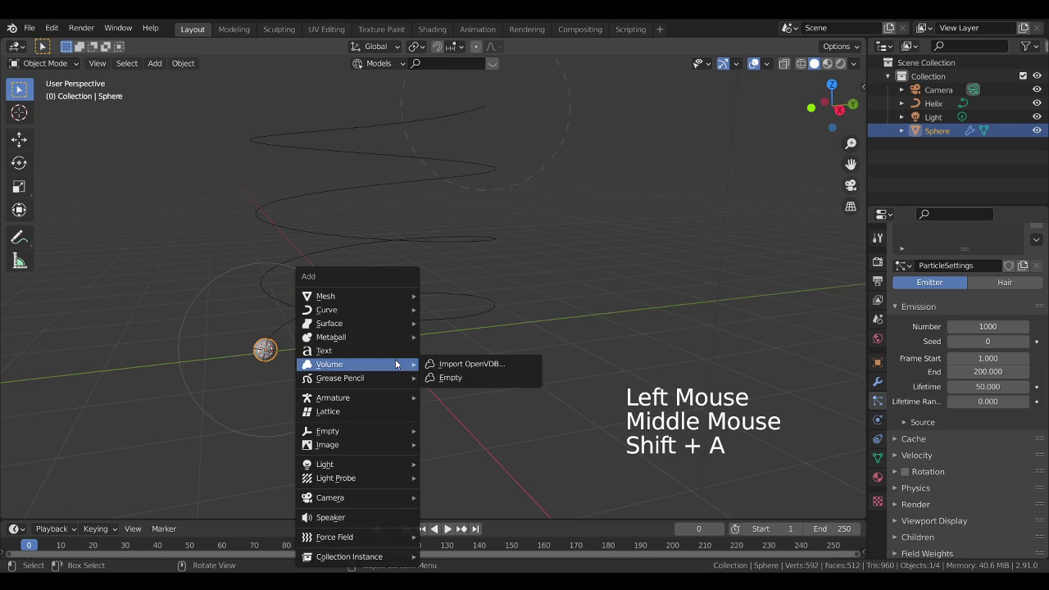
{"action": "mouse_move", "coordinate": [388, 340]}
{"action": "left_click", "coordinate": [450, 337]}
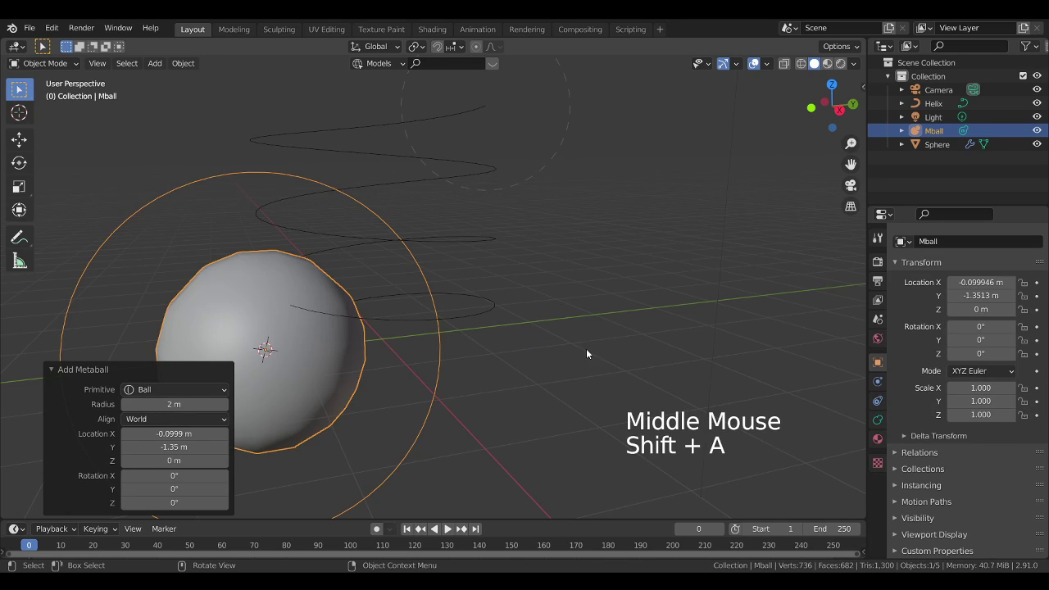
{"action": "middle_click_drag", "start_coordinate": [591, 354], "coordinate": [565, 351]}
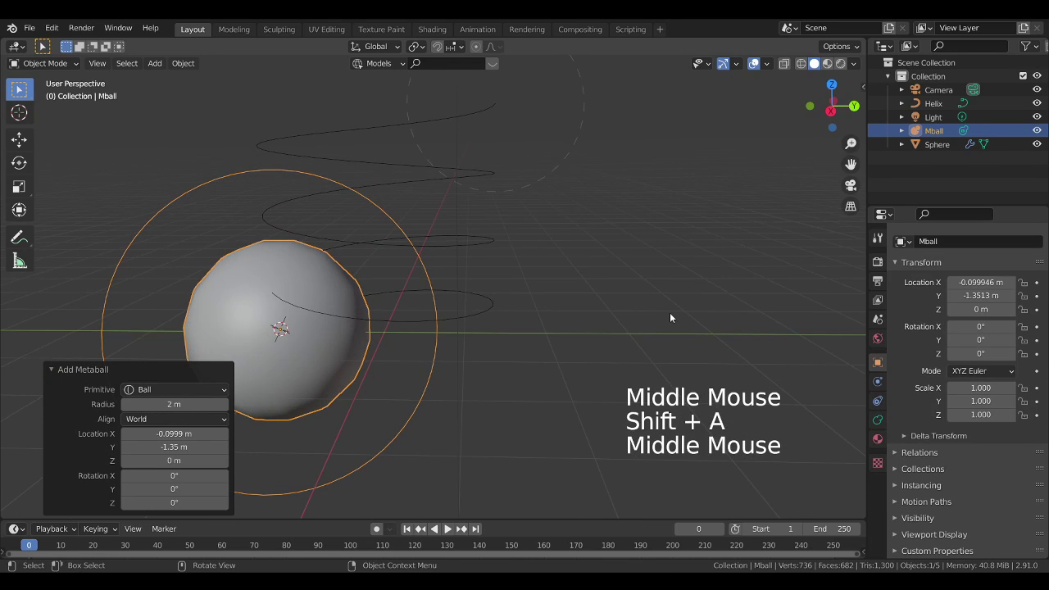
{"action": "key", "text": "g"}
{"action": "key", "text": "y"}
{"action": "left_click", "coordinate": [440, 315]}
{"action": "middle_click_drag", "start_coordinate": [440, 316], "coordinate": [509, 316]}
{"action": "middle_click_drag", "start_coordinate": [361, 340], "coordinate": [558, 381], "text": "shift"}
Scale the metaball down to 0.173 and select the emitter sphere.
{"action": "key", "text": "s"}
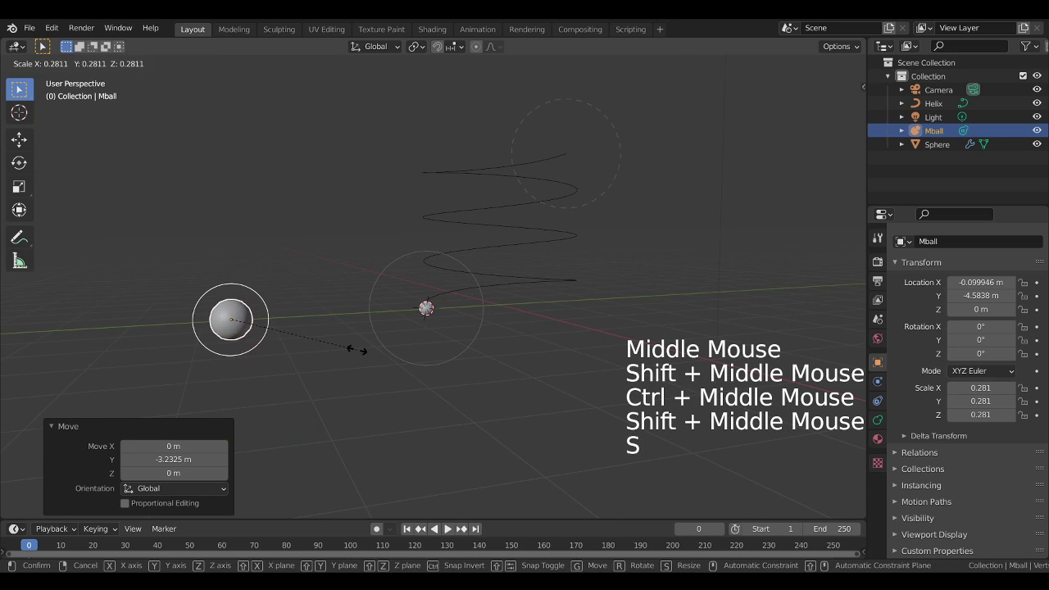
{"action": "left_click", "coordinate": [302, 344]}
{"action": "middle_click_drag", "start_coordinate": [496, 298], "coordinate": [352, 343], "text": "shift"}
{"action": "left_click", "coordinate": [353, 328]}
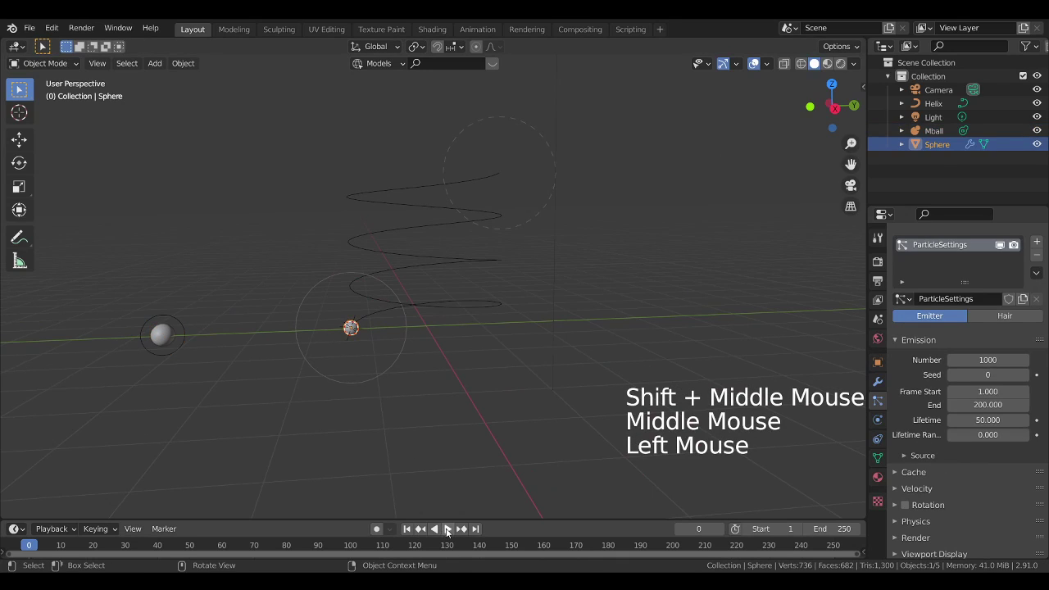
Preview the particle animation and set the particles to render as Object.
{"action": "left_click", "coordinate": [442, 528]}
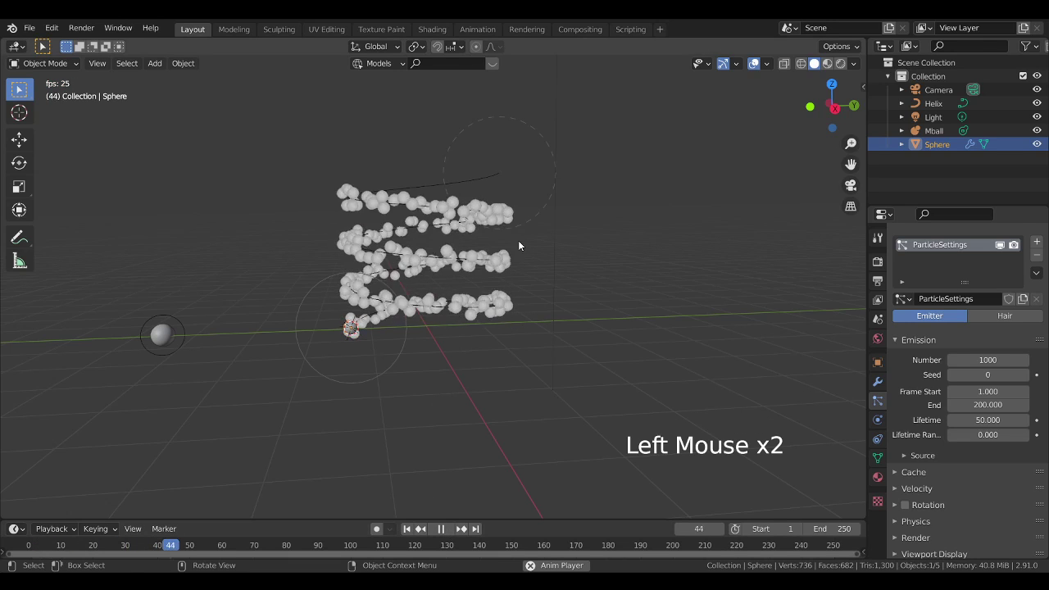
{"action": "left_click", "coordinate": [441, 529]}
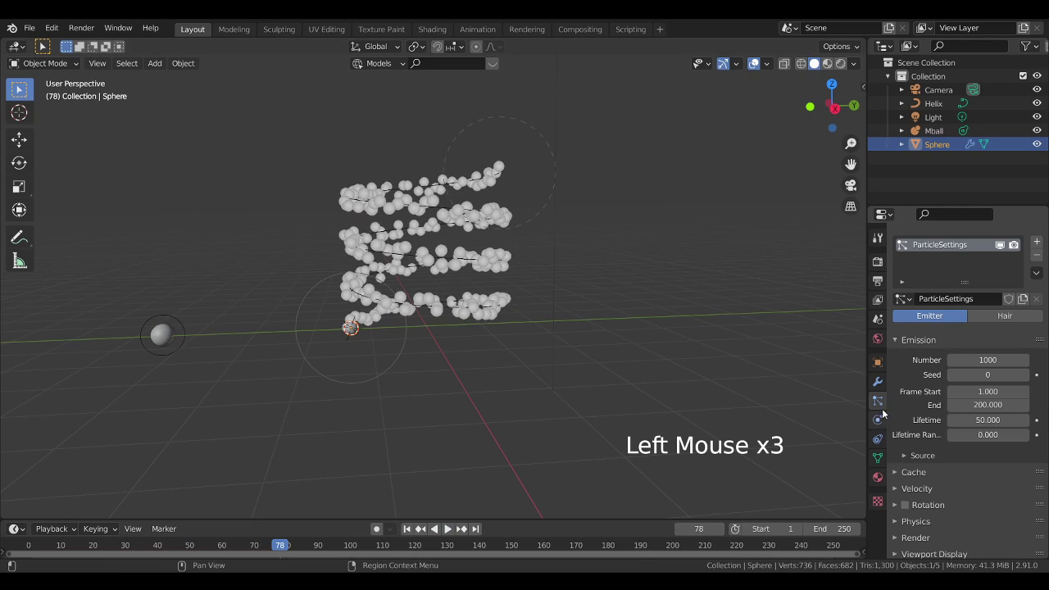
{"action": "middle_click_drag", "start_coordinate": [981, 445], "coordinate": [911, 390]}
{"action": "left_click", "coordinate": [907, 423]}
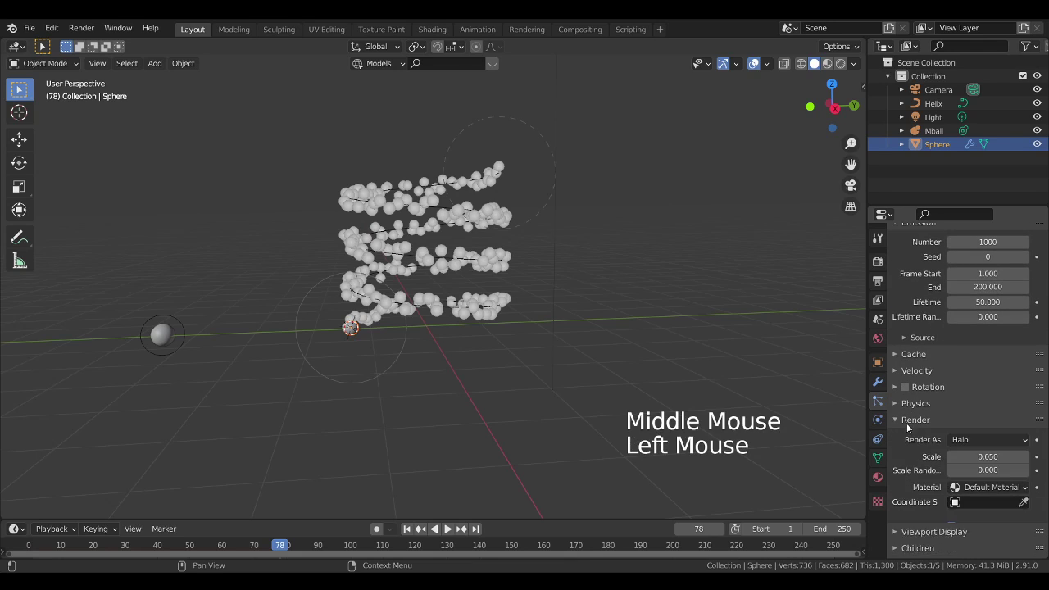
{"action": "left_click", "coordinate": [969, 441]}
{"action": "left_click", "coordinate": [962, 516]}
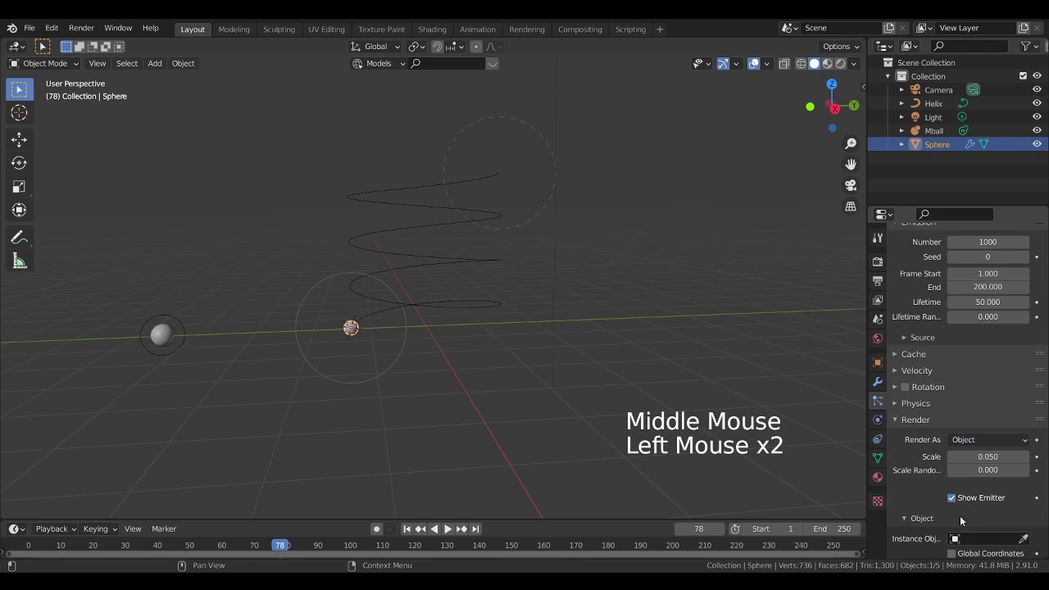
Pick Mball as the instance object and rewind the timeline to frame 0.
{"action": "left_click", "coordinate": [1024, 540]}
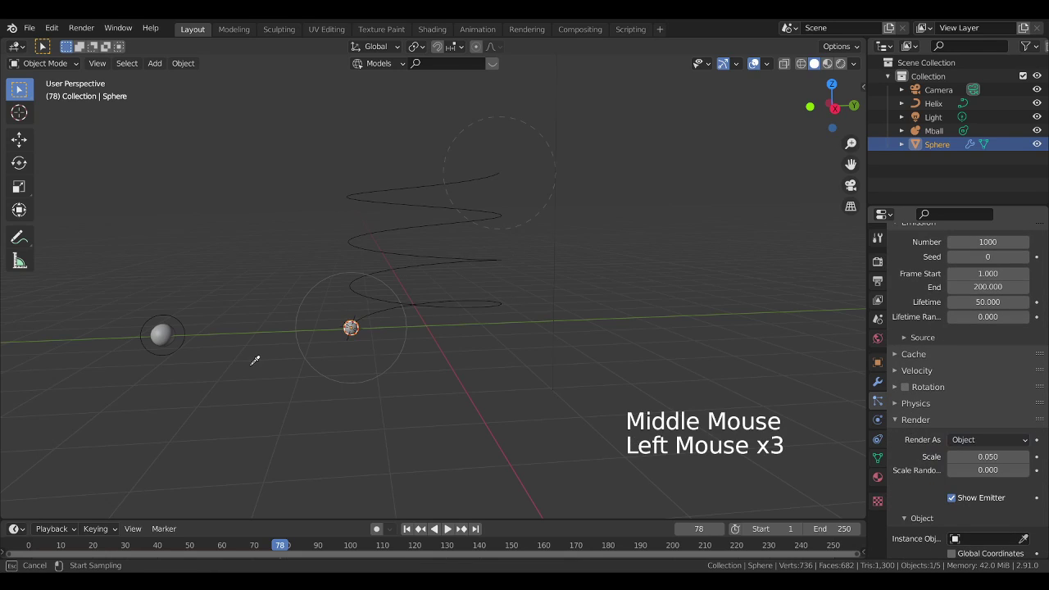
{"action": "left_click", "coordinate": [162, 330]}
{"action": "middle_click_drag", "start_coordinate": [332, 398], "coordinate": [180, 365]}
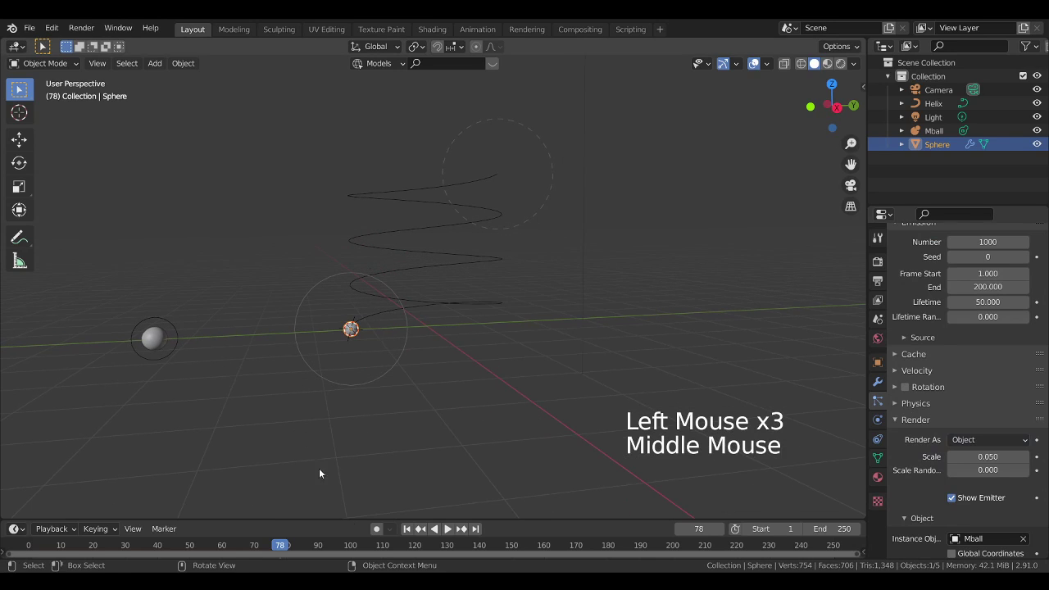
{"action": "left_click_drag", "start_coordinate": [280, 545], "coordinate": [29, 545]}
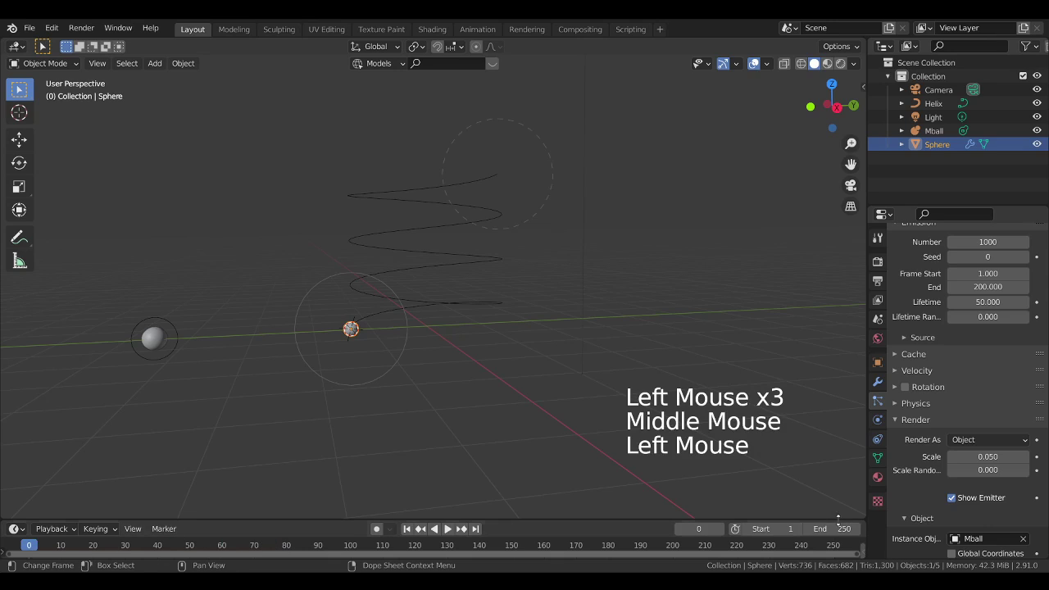
Play the animation to frame 101 and open Mball's metaball data settings.
{"action": "left_click", "coordinate": [447, 528]}
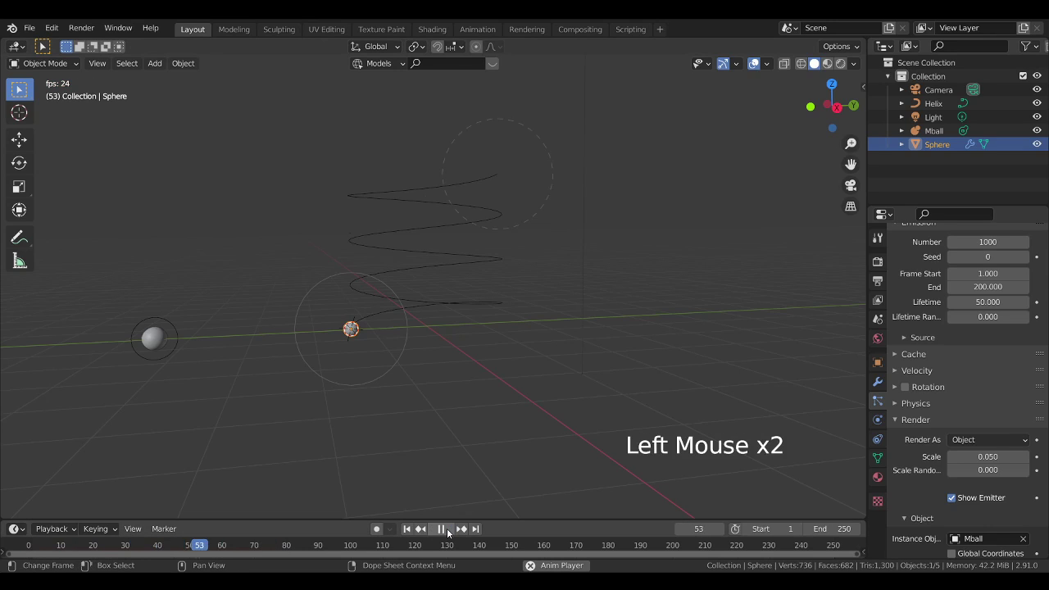
{"action": "left_click", "coordinate": [443, 530]}
{"action": "middle_click_drag", "start_coordinate": [430, 392], "coordinate": [247, 349]}
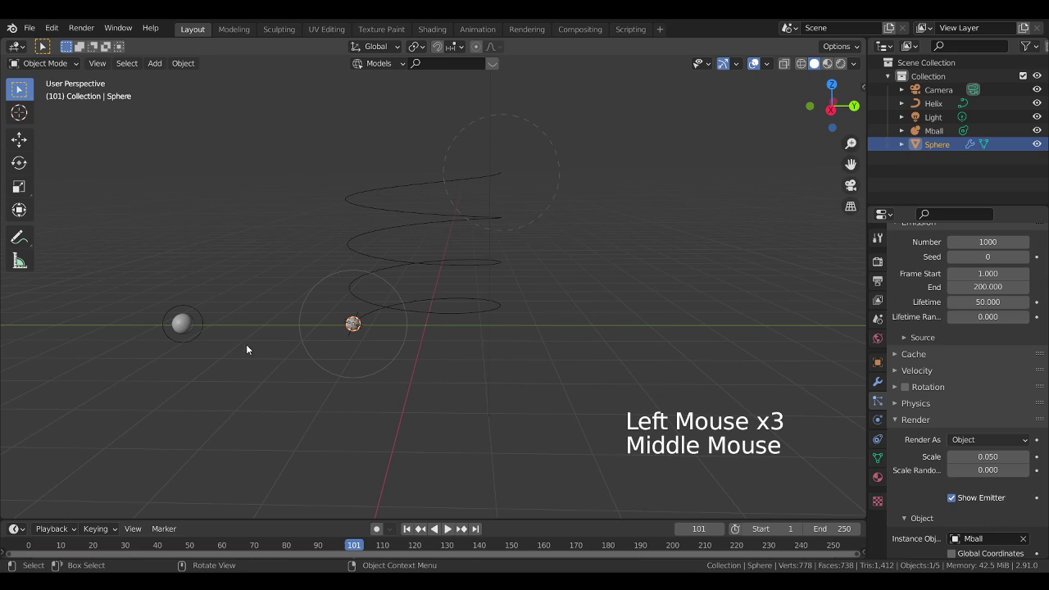
{"action": "left_click", "coordinate": [183, 326]}
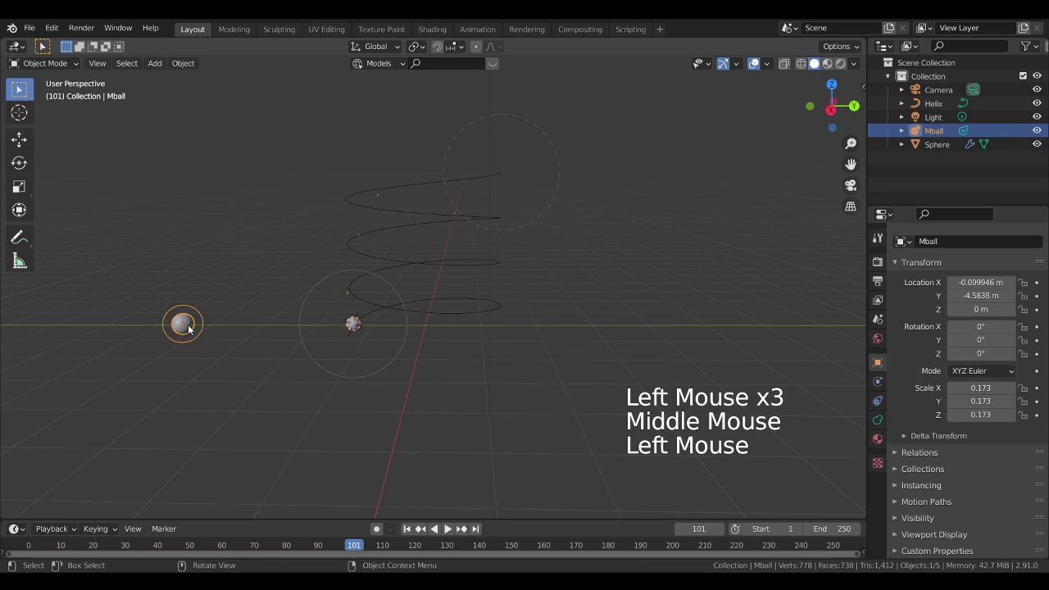
{"action": "left_click", "coordinate": [878, 419]}
{"action": "left_click_drag", "start_coordinate": [987, 300], "coordinate": [961, 300], "text": "shift"}
Set Mball's render resolution to 0.05 m.
{"action": "left_click", "coordinate": [480, 315]}
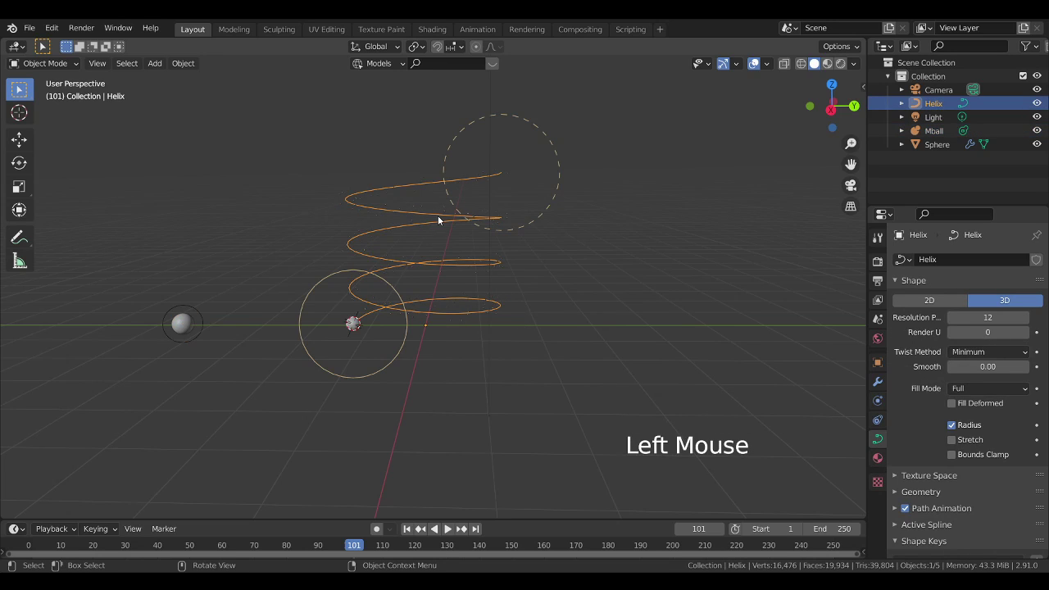
{"action": "middle_click_drag", "start_coordinate": [439, 215], "coordinate": [463, 217]}
{"action": "key", "text": "shift+f"}
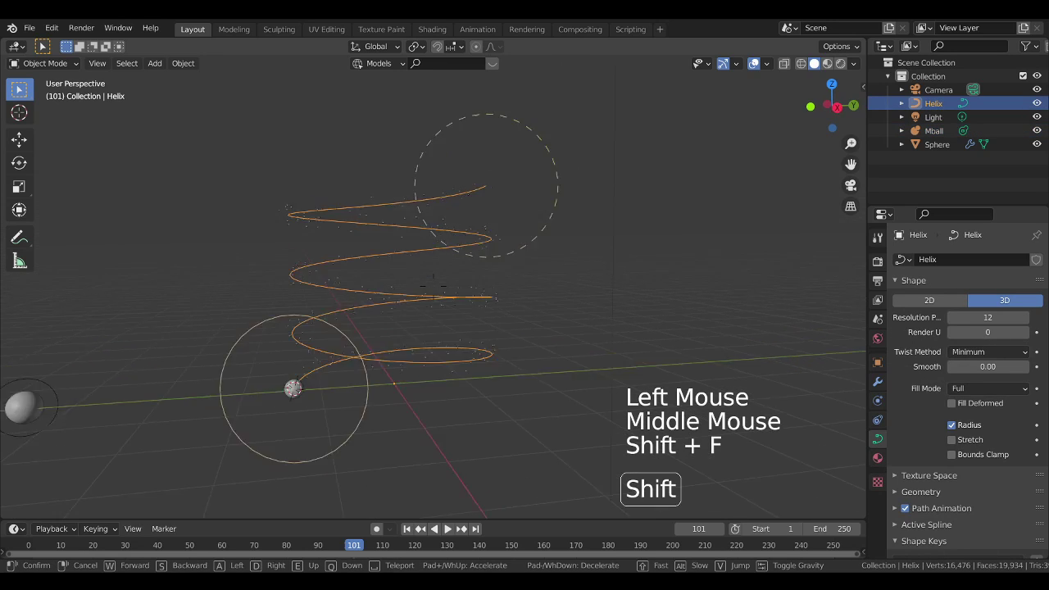
{"action": "key", "text": "Escape"}
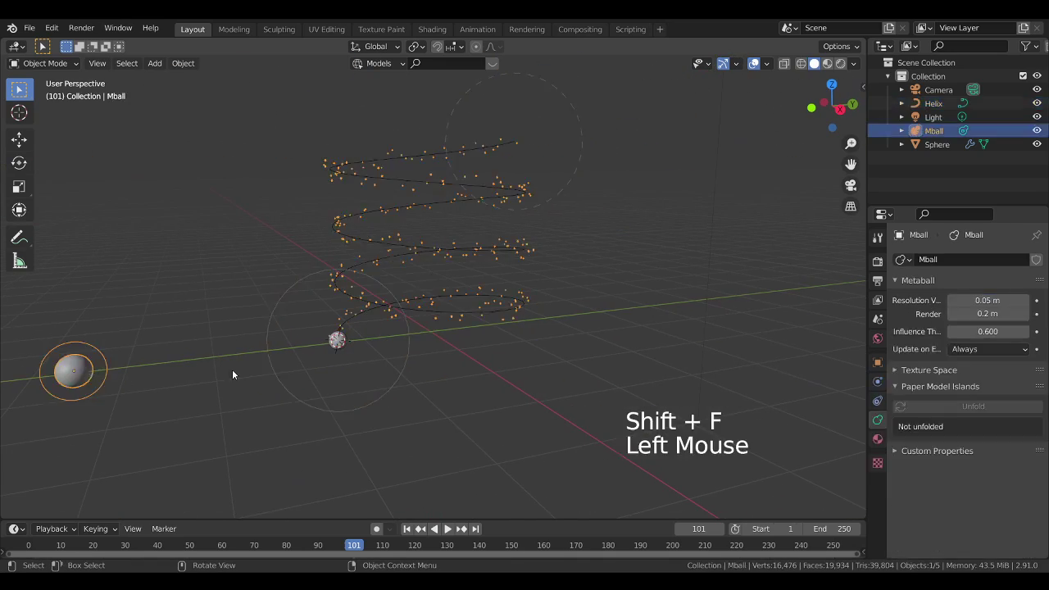
{"action": "double_click", "coordinate": [996, 315]}
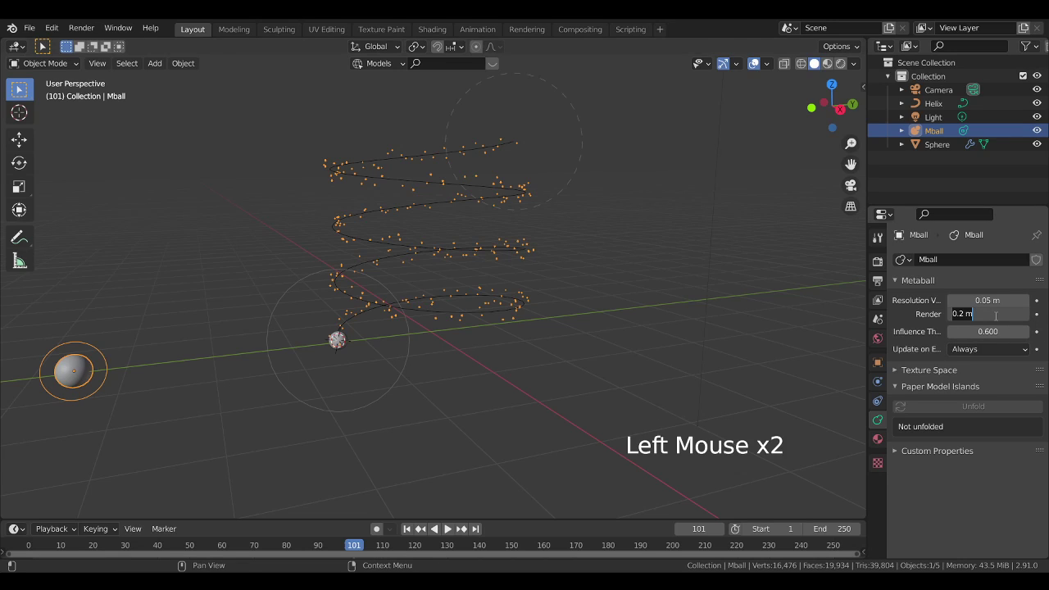
{"action": "type", "text": "0.05"}
{"action": "key", "text": "Return"}
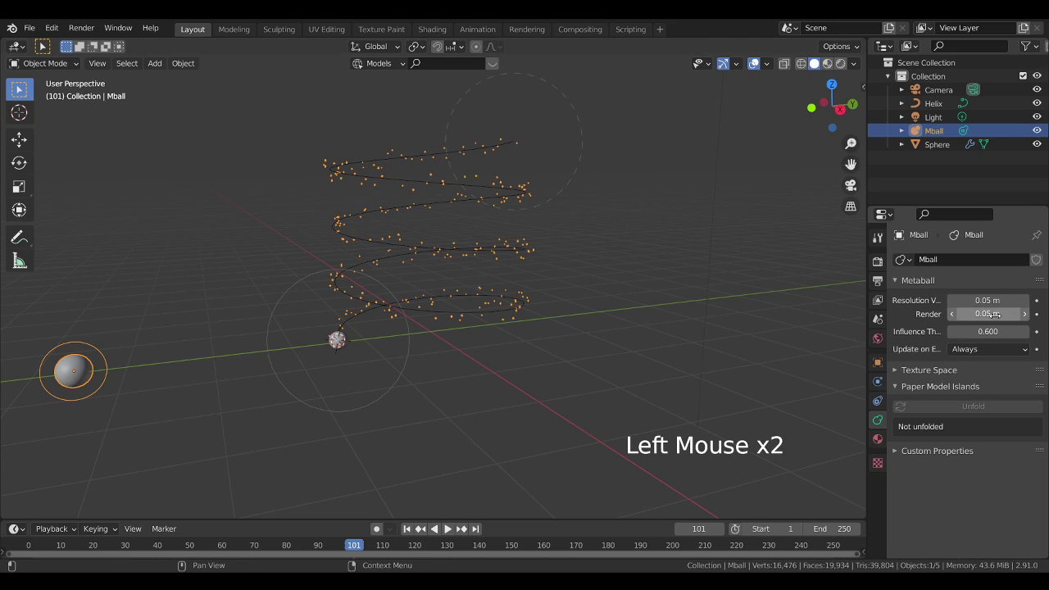
{"action": "scroll", "coordinate": [994, 315], "scroll_direction": "up", "scroll_amount": 1}
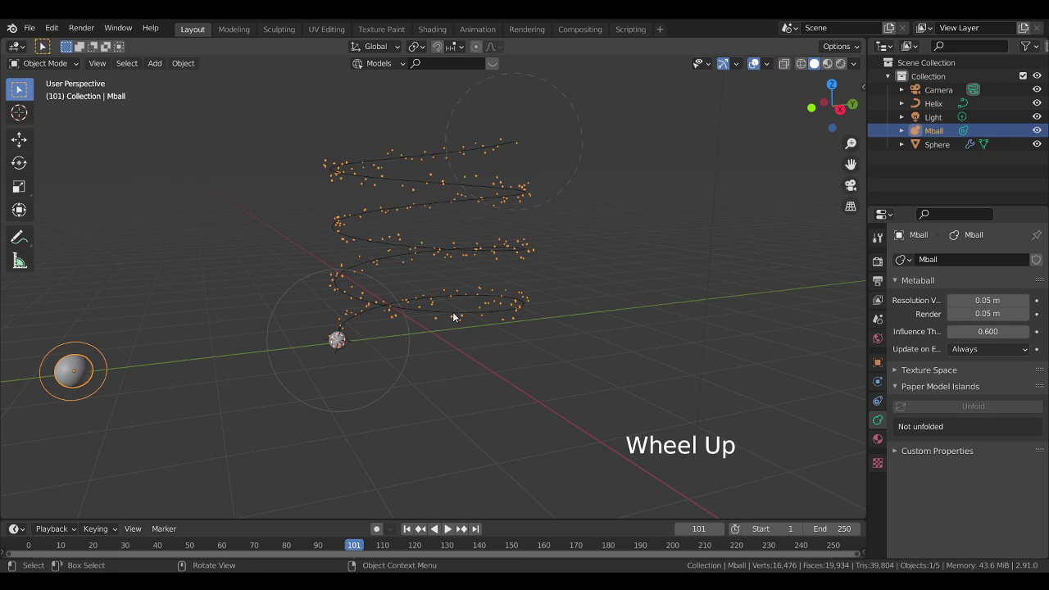
Enable rotation in the sphere's particle settings.
{"action": "left_click", "coordinate": [335, 343]}
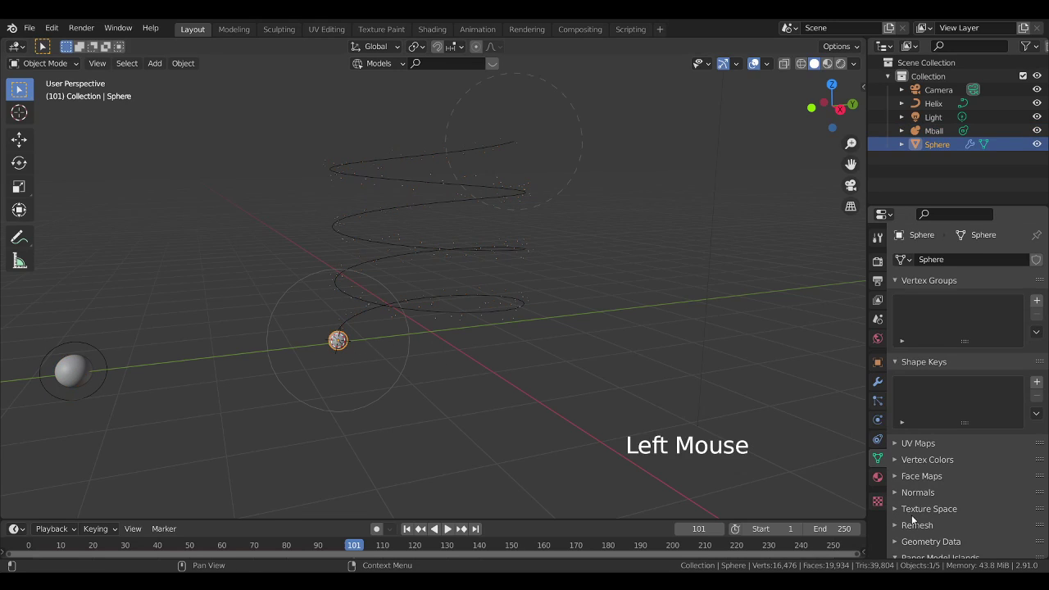
{"action": "left_click", "coordinate": [878, 400]}
{"action": "middle_click_drag", "start_coordinate": [912, 422], "coordinate": [908, 259]}
{"action": "middle_click_drag", "start_coordinate": [939, 479], "coordinate": [922, 375]}
{"action": "left_click", "coordinate": [905, 414]}
Adjust the particle render scale to 0.130 and reselect the emitter sphere.
{"action": "middle_click_drag", "start_coordinate": [922, 459], "coordinate": [983, 339]}
{"action": "left_click_drag", "start_coordinate": [983, 335], "coordinate": [1041, 335]}
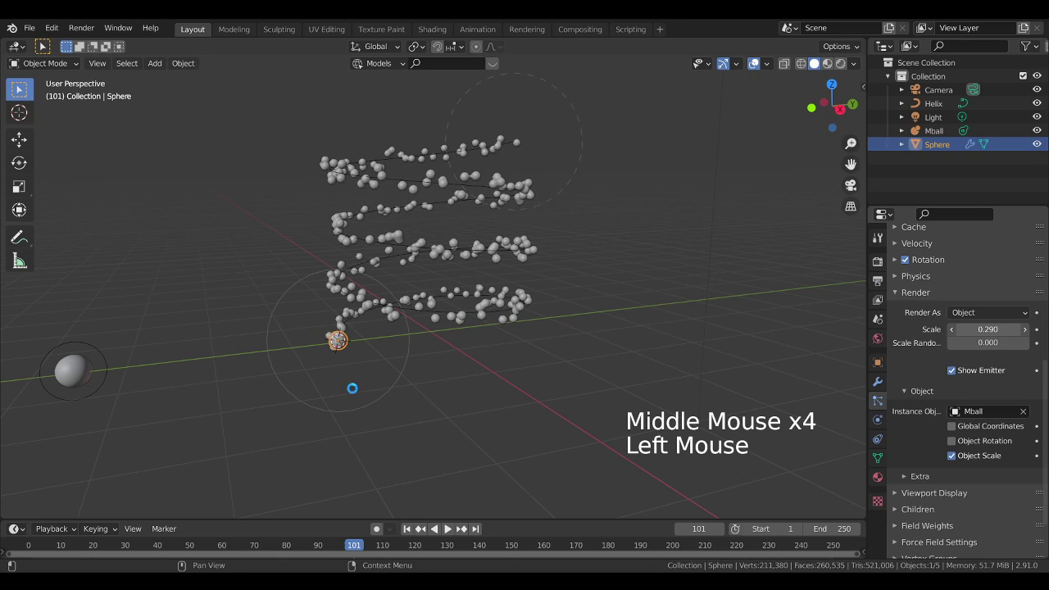
{"action": "mouse_move", "coordinate": [996, 329]}
{"action": "middle_mouse_down"}
{"action": "mouse_move", "coordinate": [983, 328]}
{"action": "mouse_move", "coordinate": [995, 329]}
{"action": "middle_mouse_up"}
{"action": "left_click_drag", "start_coordinate": [996, 329], "coordinate": [998, 329]}
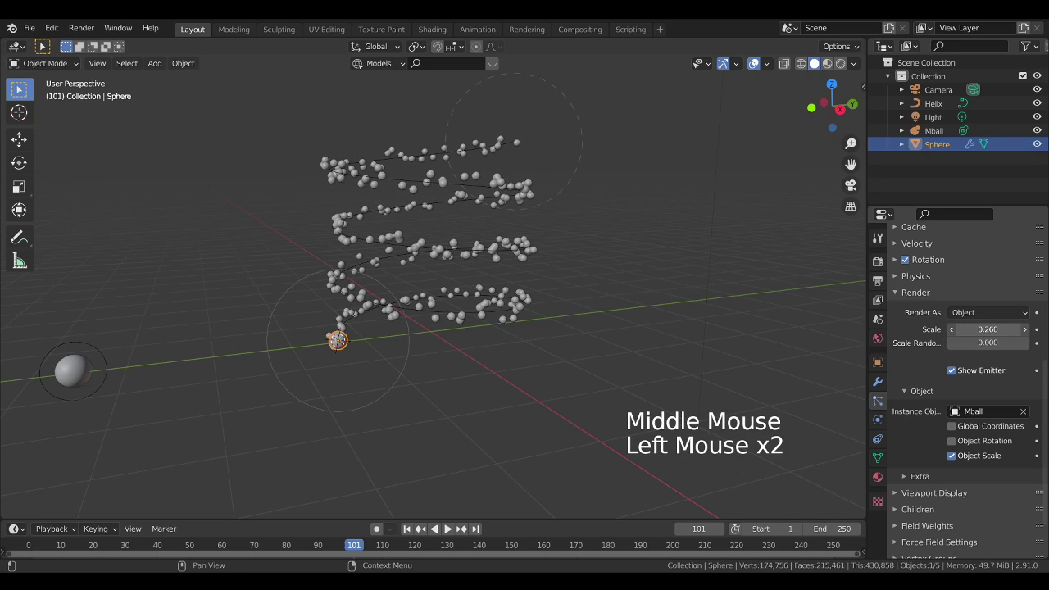
{"action": "left_click_drag", "start_coordinate": [998, 329], "coordinate": [987, 329]}
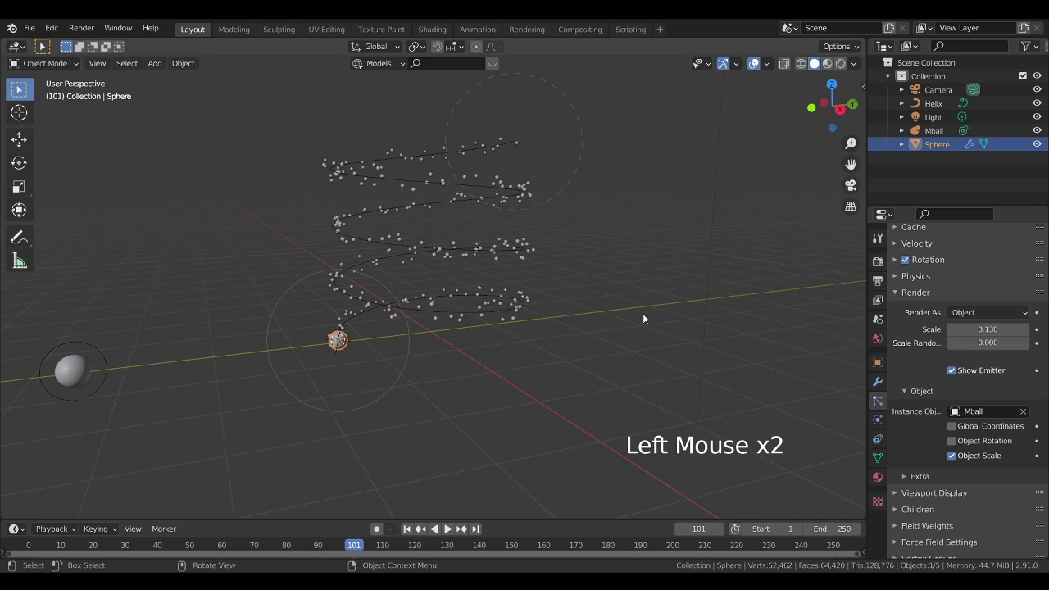
{"action": "left_click", "coordinate": [87, 314]}
{"action": "left_click", "coordinate": [333, 341]}
{"action": "left_click", "coordinate": [879, 402]}
Set the particle Emission Number to 50000.
{"action": "middle_click_drag", "start_coordinate": [896, 328], "coordinate": [896, 385]}
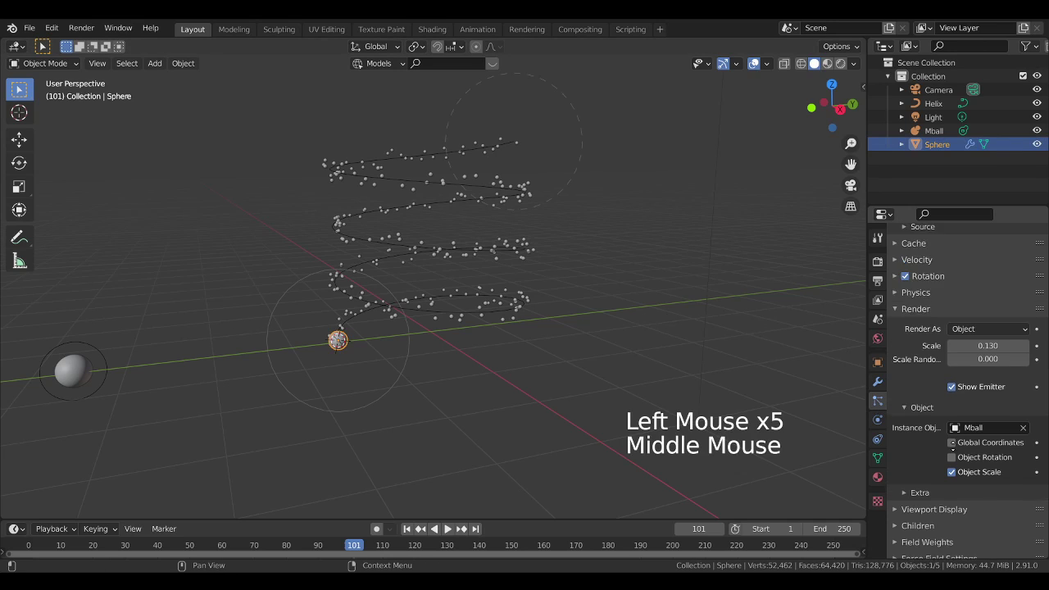
{"action": "scroll", "coordinate": [954, 390], "scroll_direction": "up", "scroll_amount": 6}
{"action": "left_click", "coordinate": [988, 378]}
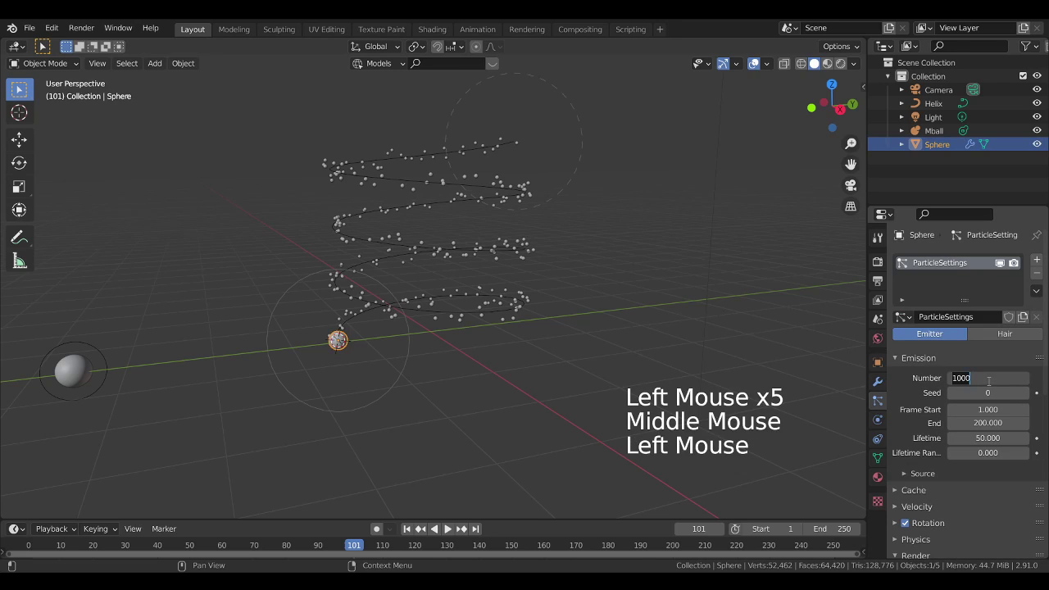
{"action": "type", "text": "500"}
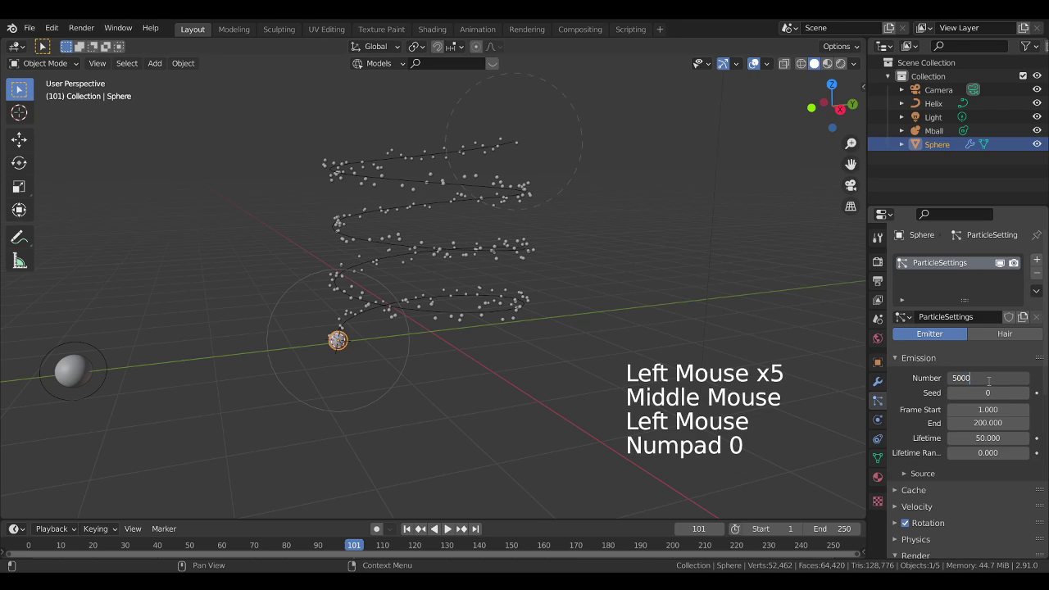
{"action": "type", "text": "00"}
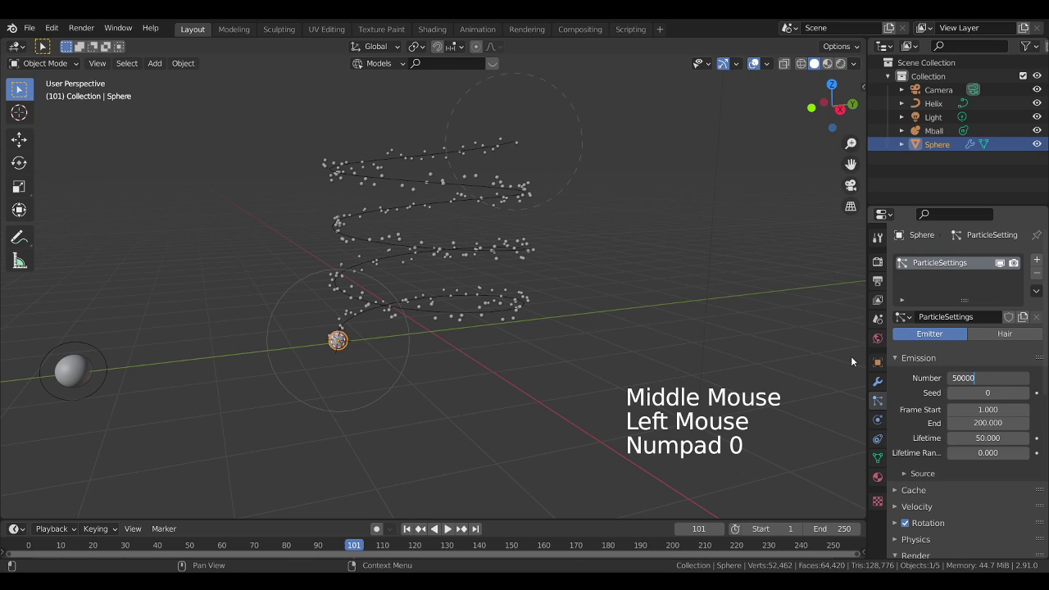
{"action": "key", "text": "Return"}
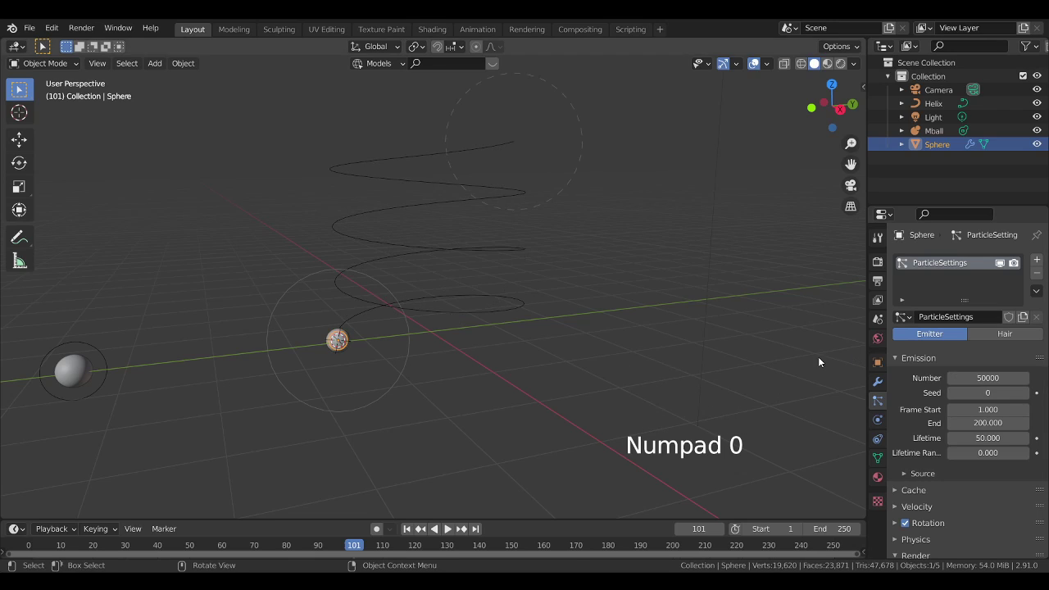
Lower the particle count to 1000 and play the emission from the start to frame 35.
{"action": "left_click", "coordinate": [990, 380]}
{"action": "type", "text": "20000"}
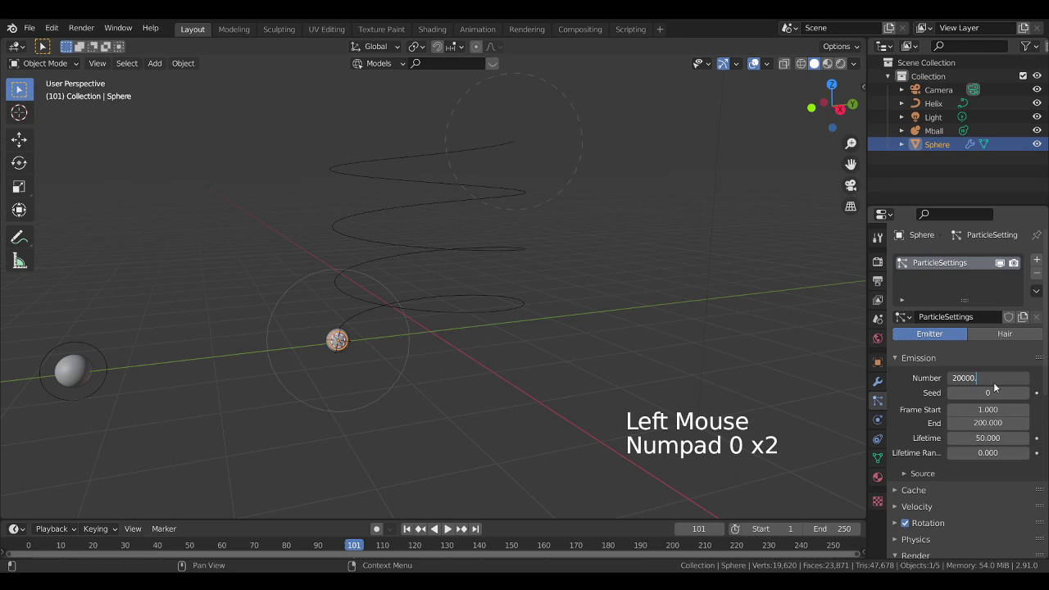
{"action": "key", "text": "BackSpace"}
{"action": "type", "text": "1000"}
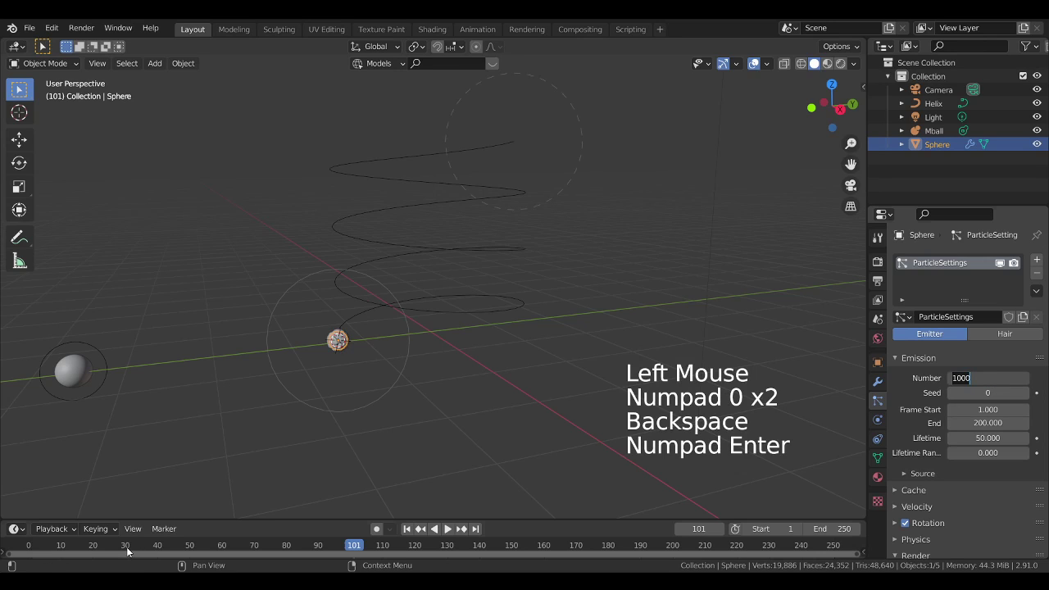
{"action": "left_click", "coordinate": [29, 547]}
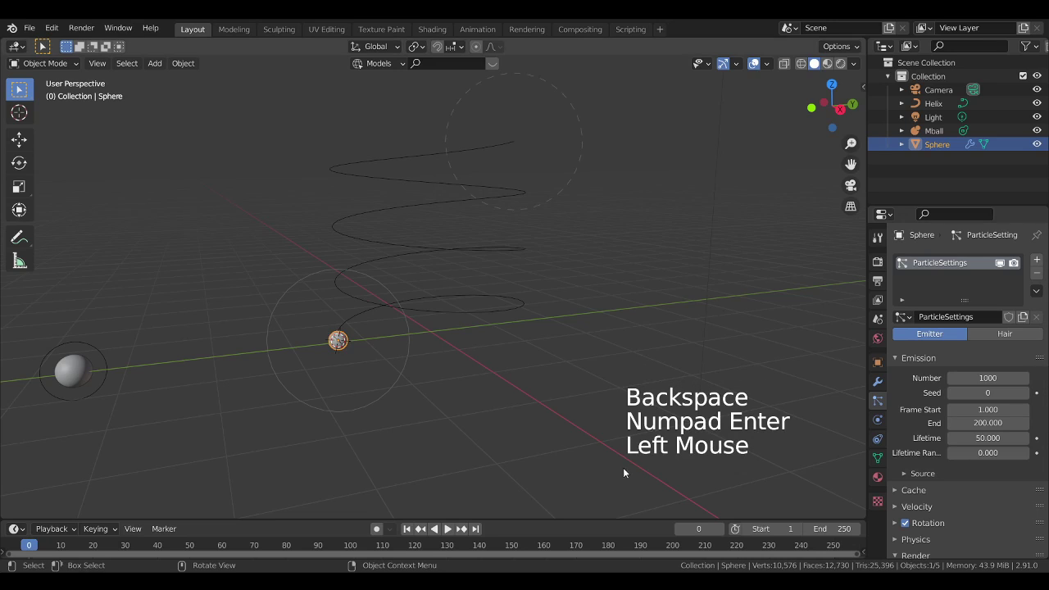
{"action": "left_click", "coordinate": [447, 530]}
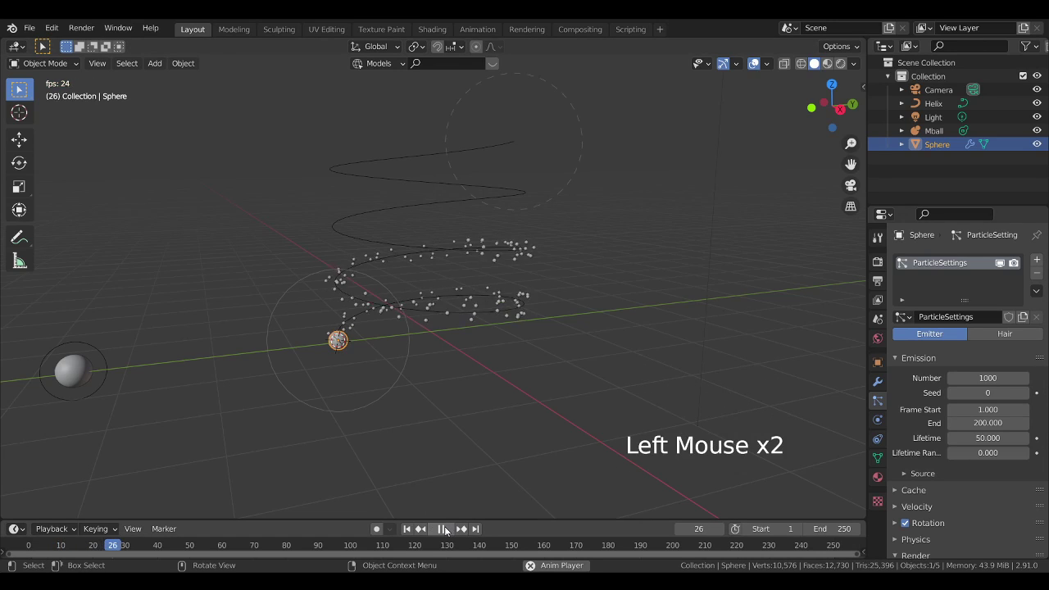
{"action": "left_click", "coordinate": [442, 529]}
Set the particle count to 10000.
{"action": "left_click", "coordinate": [989, 378]}
{"action": "key", "text": "KP_0"}
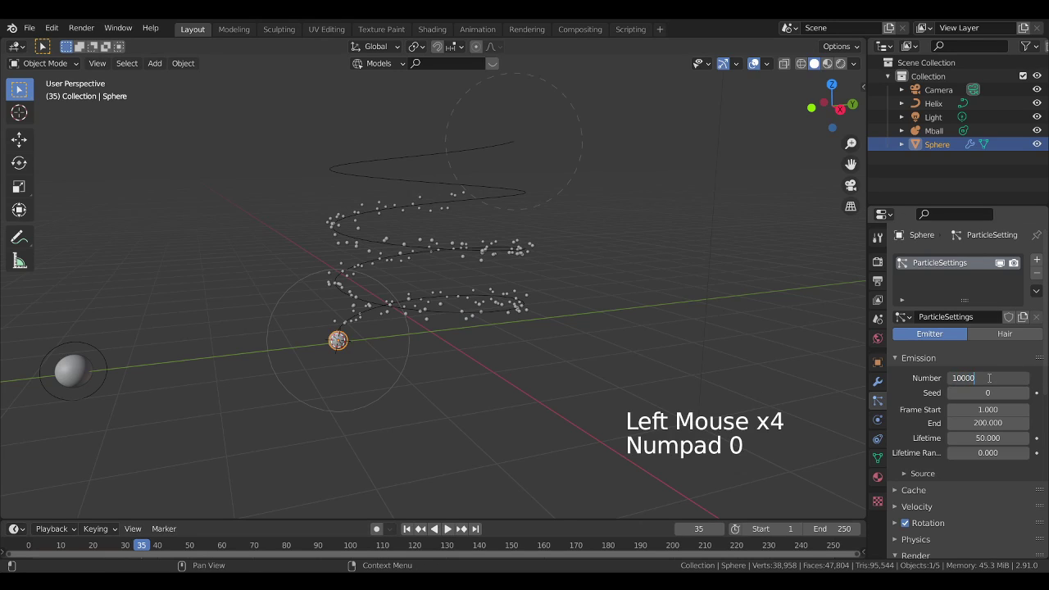
{"action": "key", "text": "Return"}
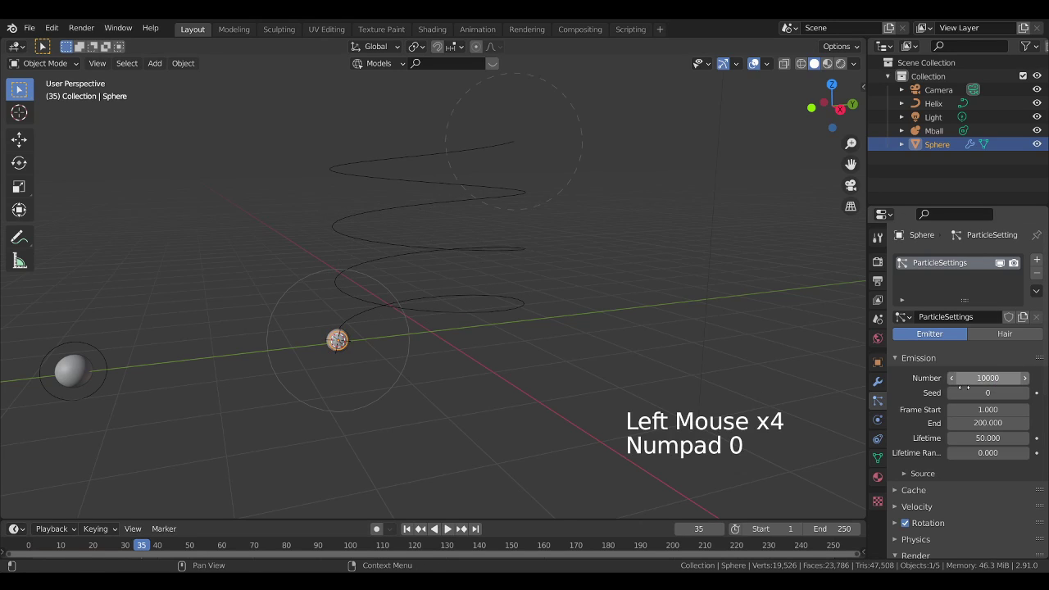
Replay the animation from frame 0 and pause it at frame 17.
{"action": "left_click", "coordinate": [31, 537]}
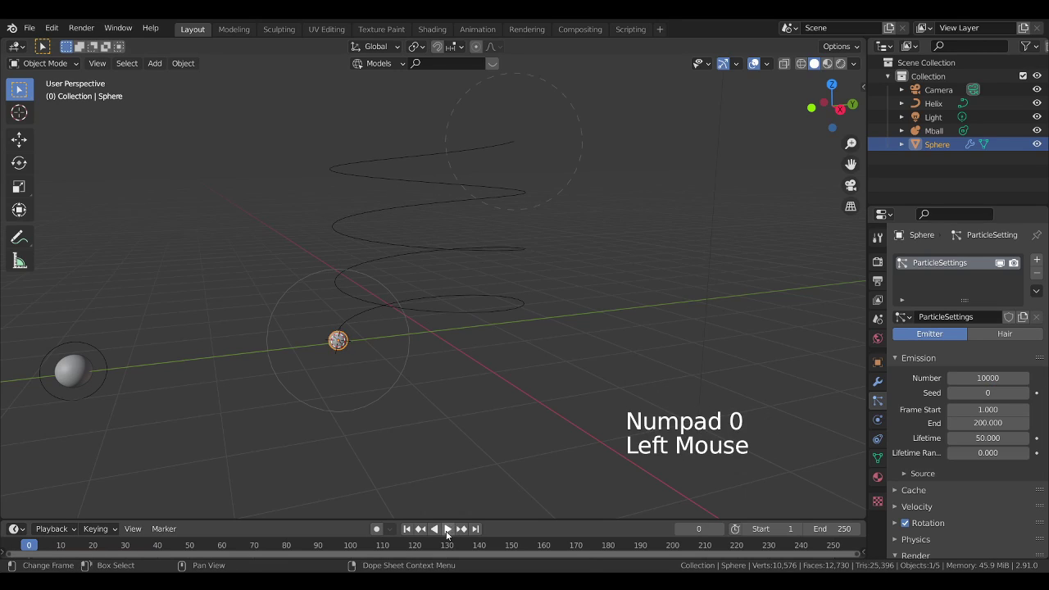
{"action": "left_click", "coordinate": [446, 530]}
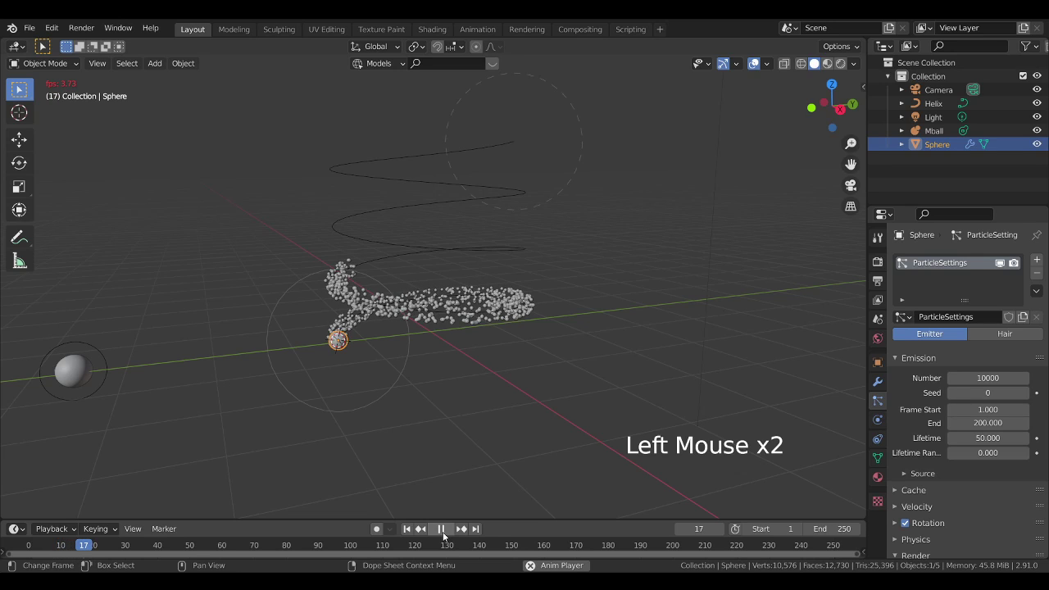
{"action": "left_click", "coordinate": [442, 530]}
Scale the Mball object up to 0.332 and rewind to frame 0.
{"action": "left_click", "coordinate": [74, 373]}
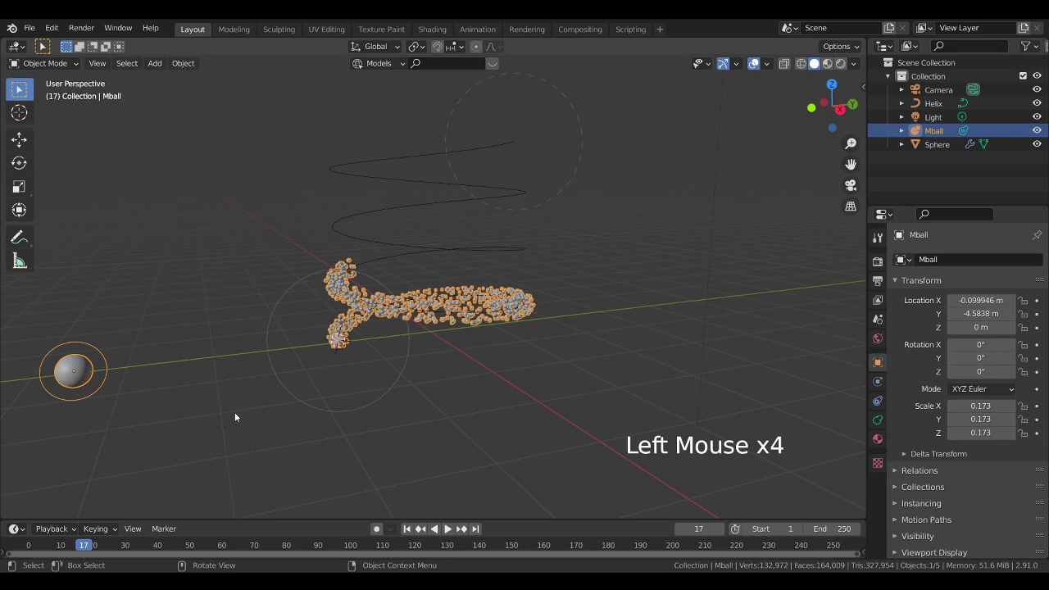
{"action": "key", "text": "s"}
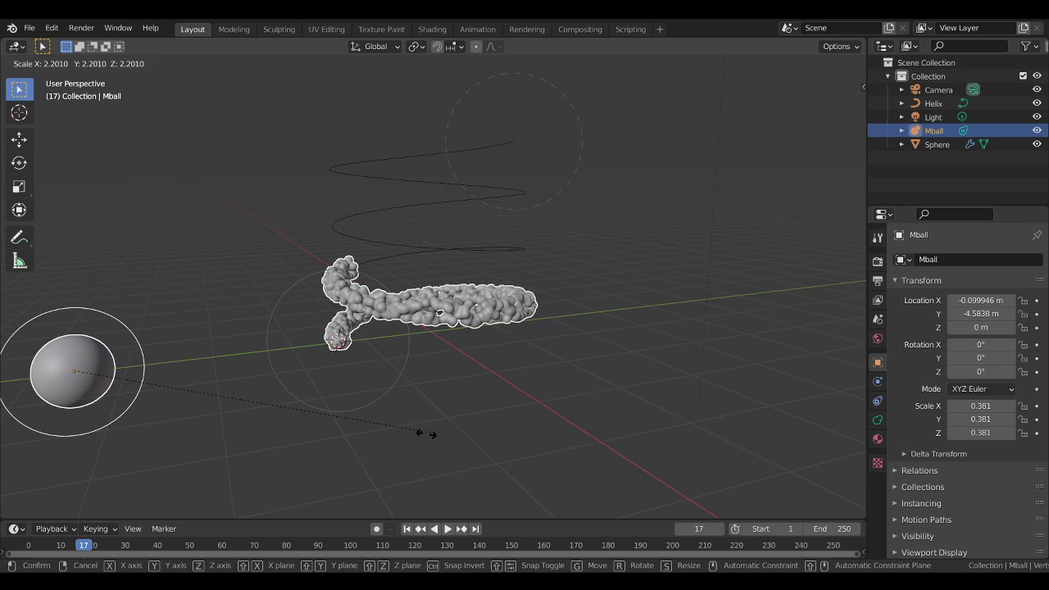
{"action": "left_click", "coordinate": [382, 433]}
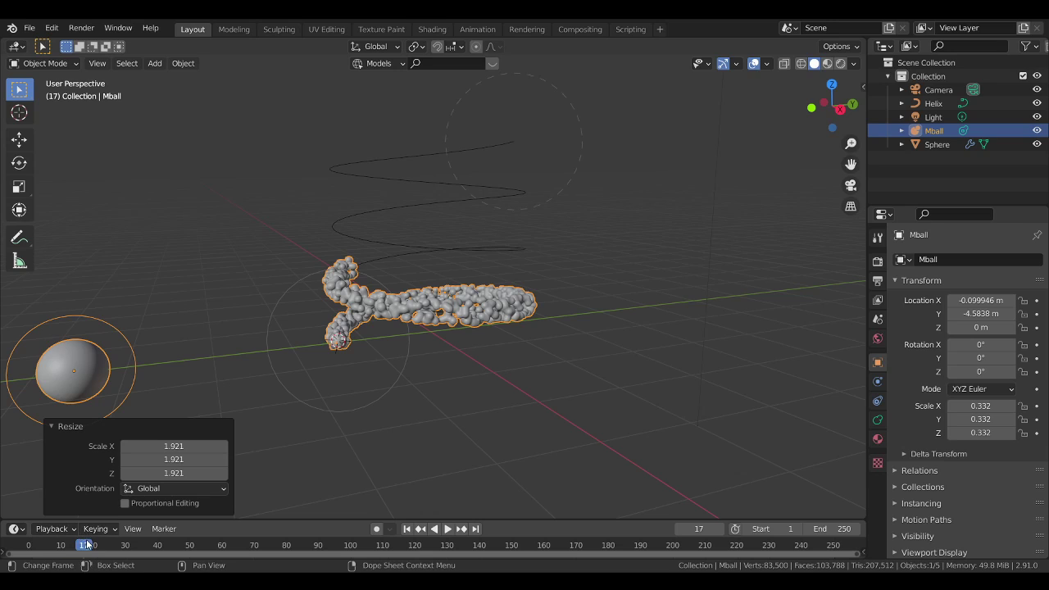
{"action": "left_click_drag", "start_coordinate": [63, 551], "coordinate": [28, 550]}
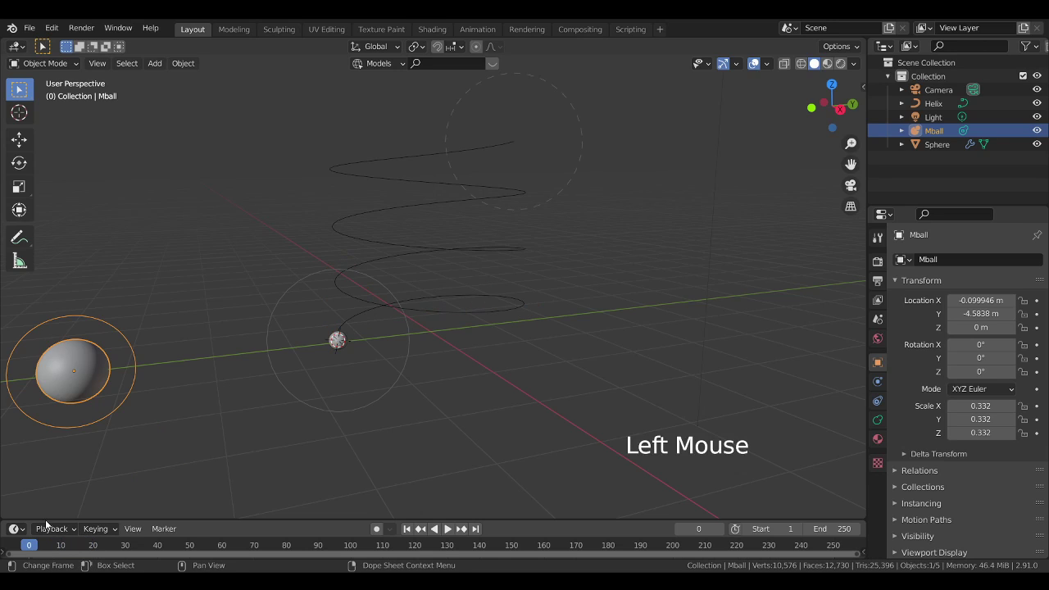
{"action": "left_click", "coordinate": [339, 340]}
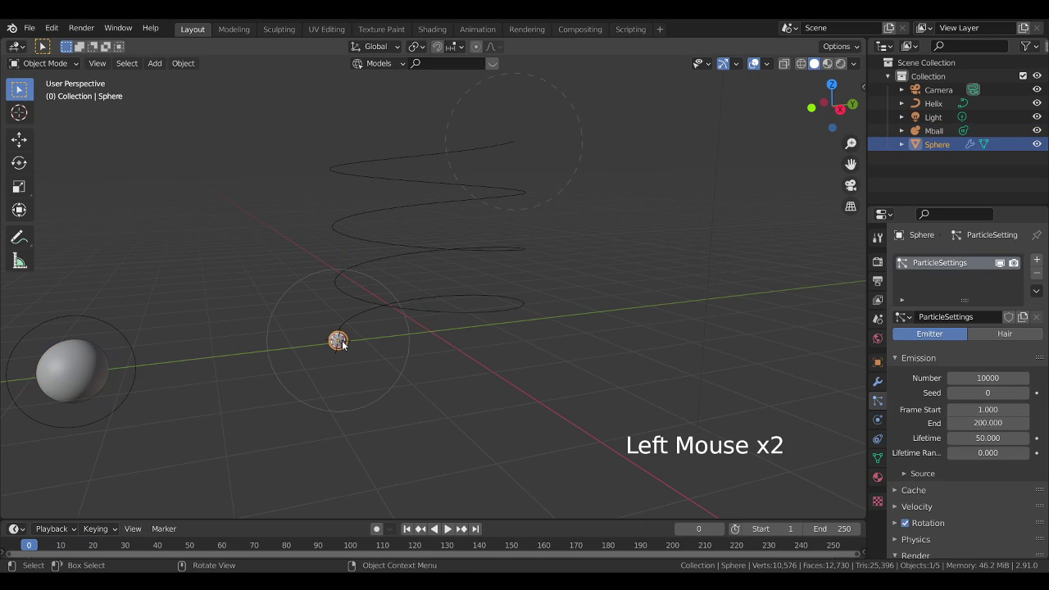
Set the Sphere's particle count to 15000 and play back to frame 24.
{"action": "left_click", "coordinate": [1001, 379]}
{"action": "type", "text": "15000"}
{"action": "key", "text": "Return"}
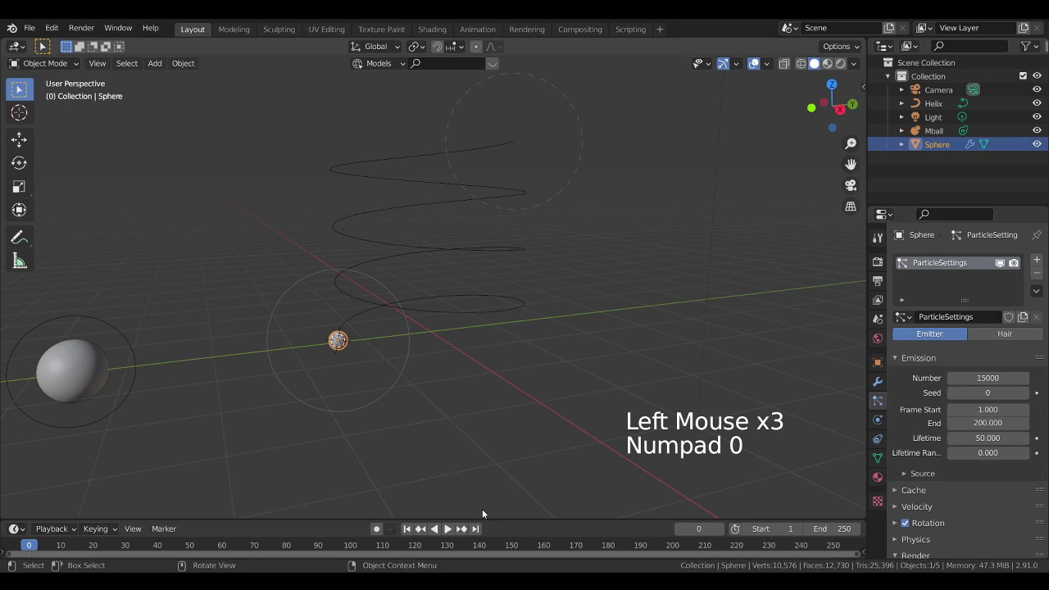
{"action": "left_click", "coordinate": [449, 528]}
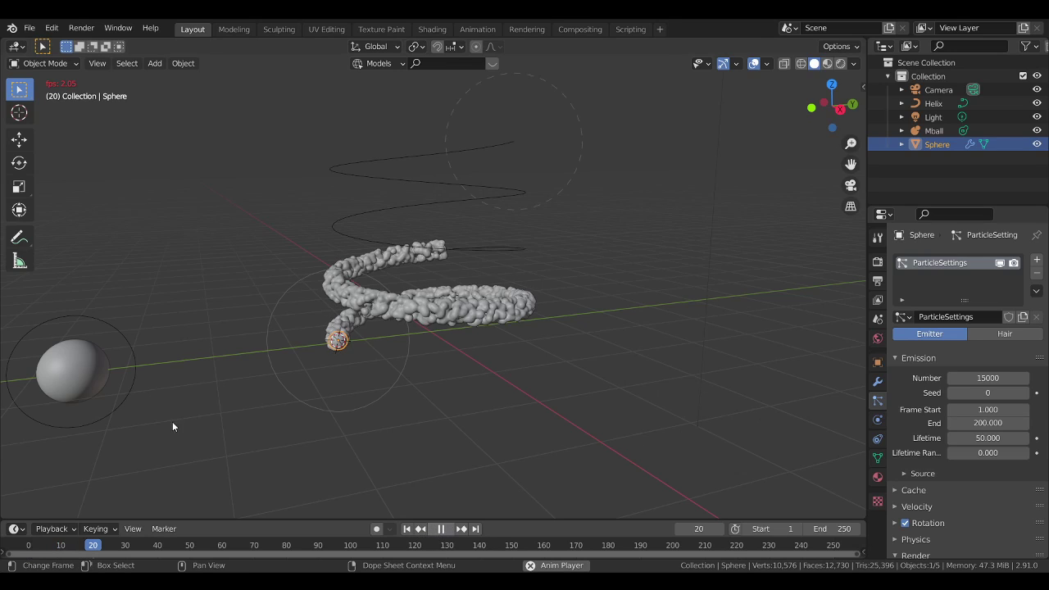
{"action": "left_click", "coordinate": [443, 529]}
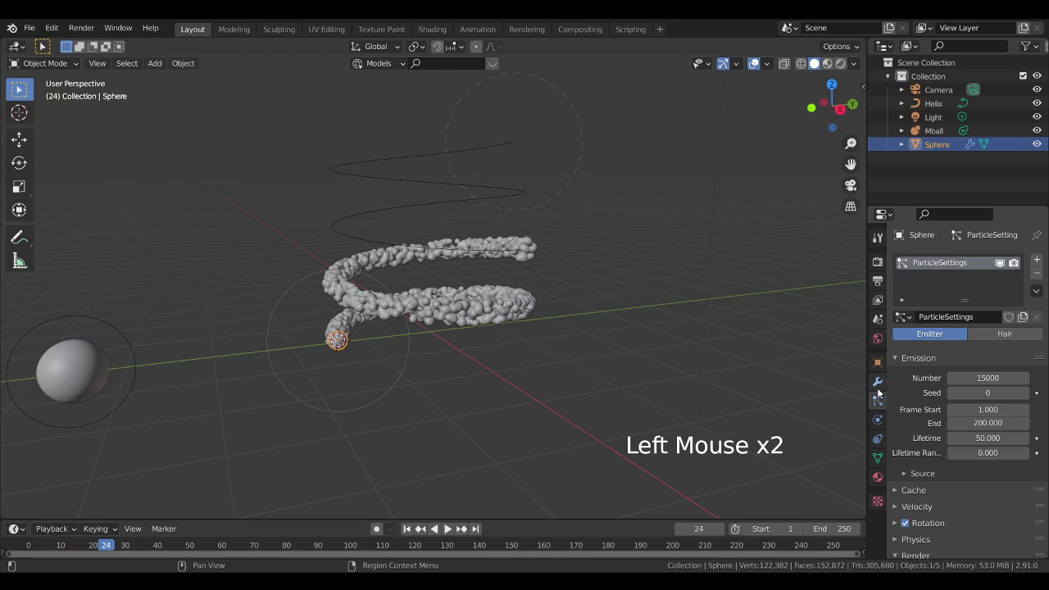
Raise Mball's Influence Threshold to 1.9 and scale Mball by 2.261.
{"action": "left_click", "coordinate": [57, 365]}
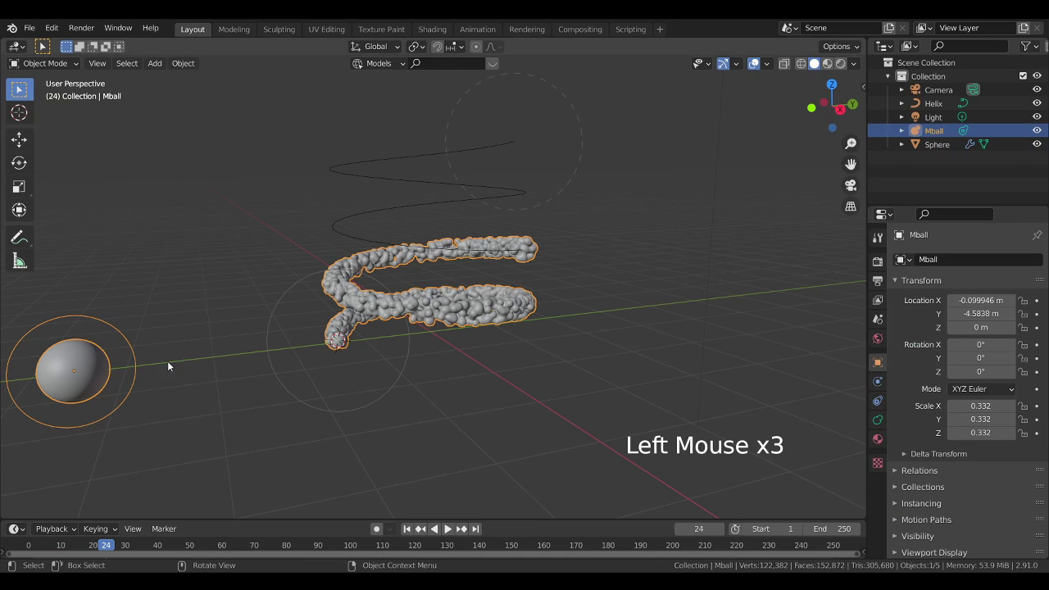
{"action": "left_click", "coordinate": [877, 422]}
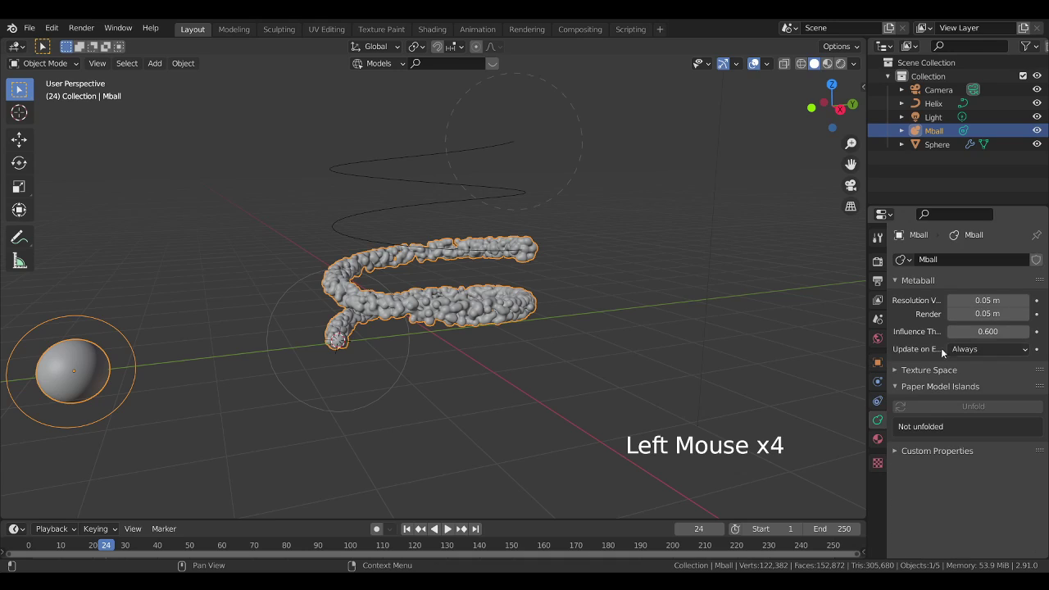
{"action": "left_click", "coordinate": [987, 331]}
{"action": "left_click_drag", "start_coordinate": [988, 331], "coordinate": [1024, 331]}
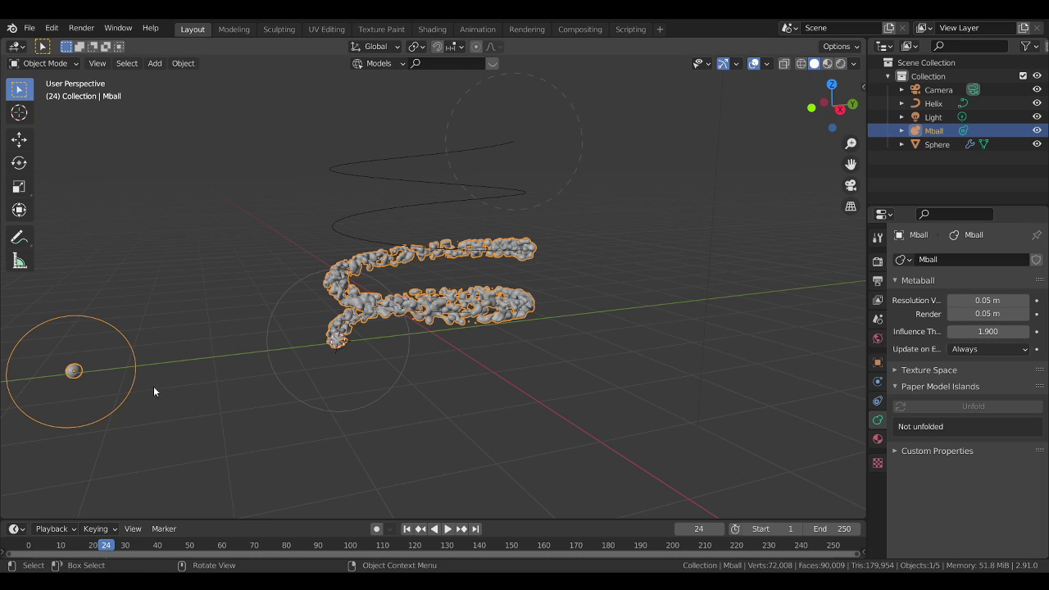
{"action": "key", "text": "s"}
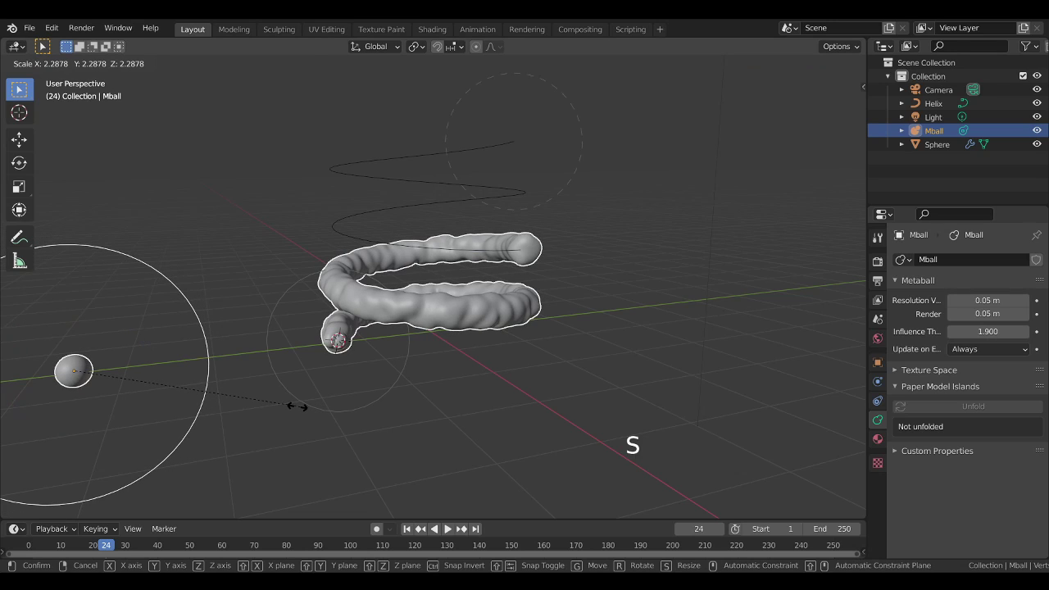
{"action": "left_click", "coordinate": [297, 406]}
{"action": "middle_click_drag", "start_coordinate": [475, 302], "coordinate": [463, 311]}
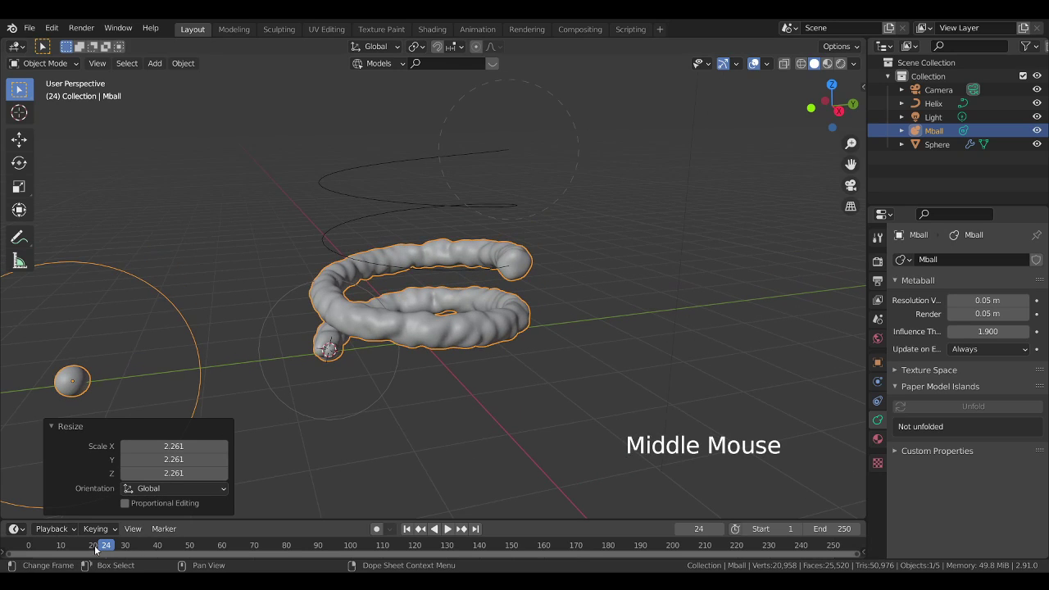
Replay the animation from frame 0 and stop at frame 30 to check the tube.
{"action": "left_click", "coordinate": [28, 546]}
{"action": "left_click", "coordinate": [447, 529]}
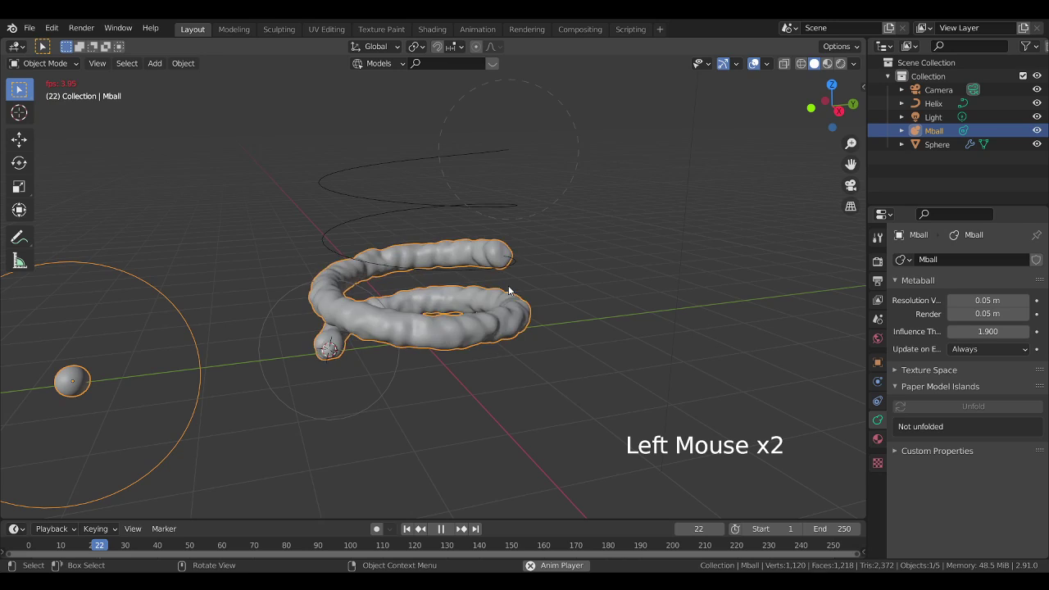
{"action": "middle_click_drag", "start_coordinate": [499, 304], "coordinate": [435, 551]}
{"action": "left_click", "coordinate": [440, 529]}
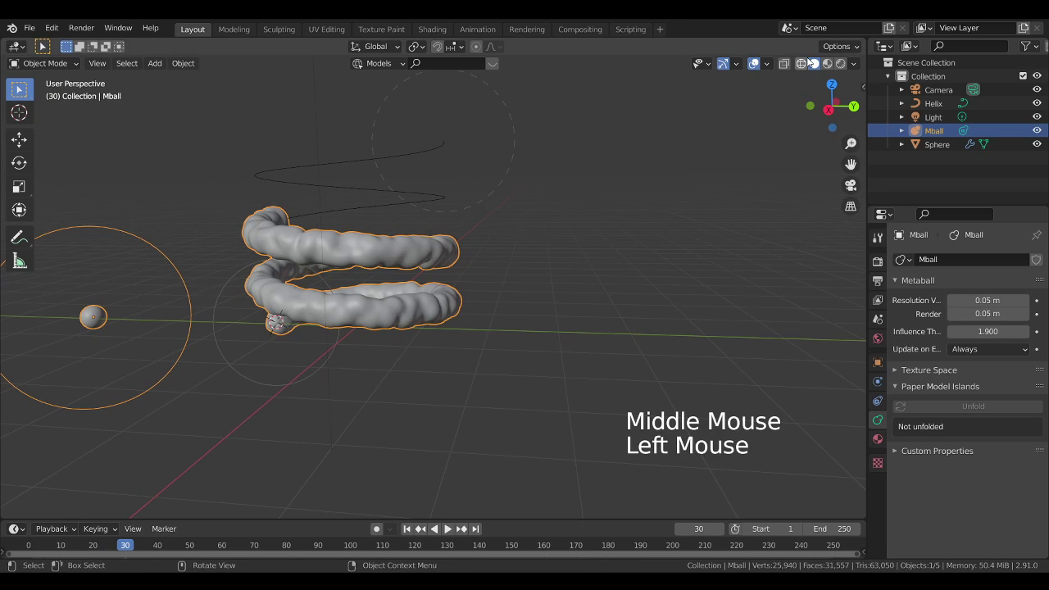
Switch to material preview, split off a Shader Editor on the right, and add a new Mball material.
{"action": "left_click", "coordinate": [828, 64]}
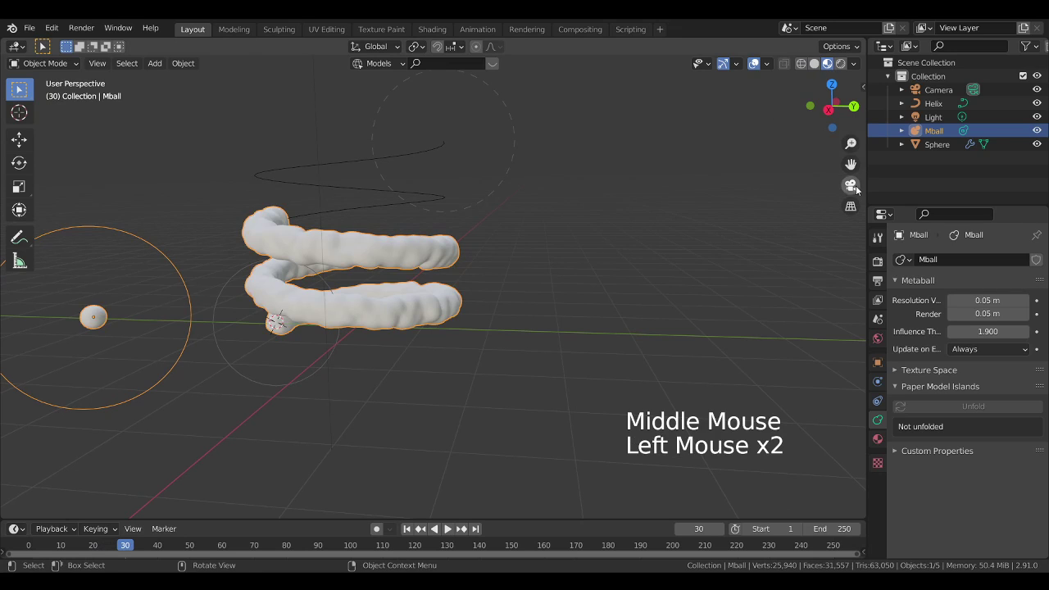
{"action": "left_click_drag", "start_coordinate": [864, 41], "coordinate": [495, 115]}
{"action": "left_click", "coordinate": [512, 46]}
{"action": "left_click", "coordinate": [518, 47]}
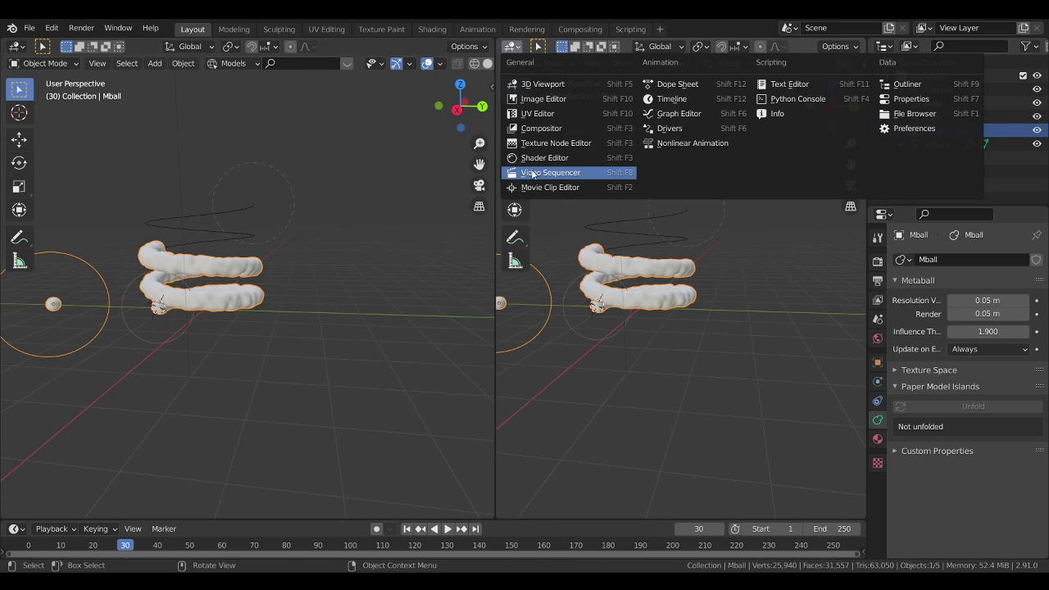
{"action": "left_click", "coordinate": [535, 161]}
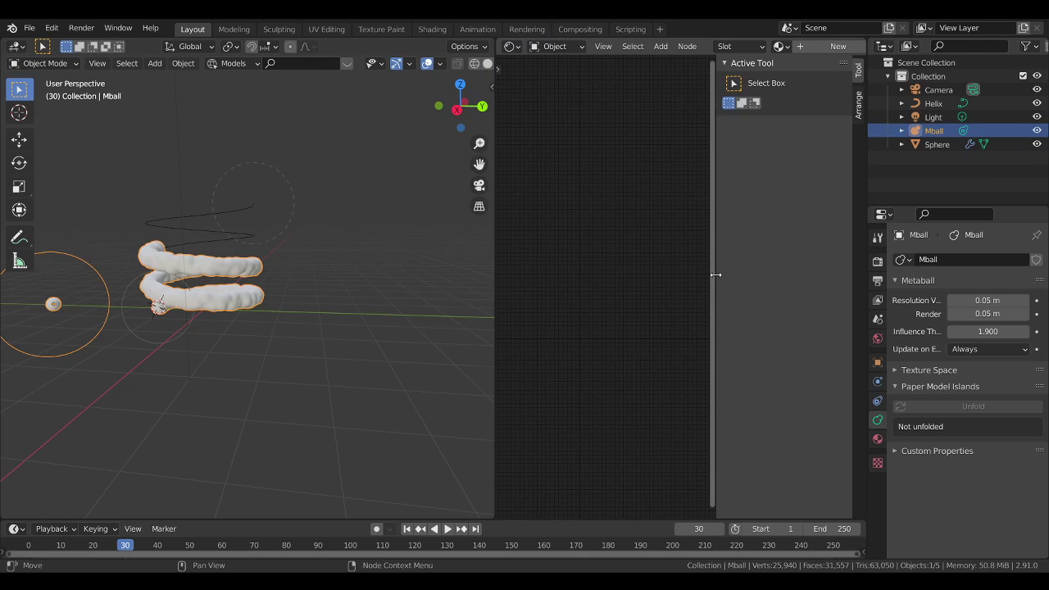
{"action": "left_click_drag", "start_coordinate": [714, 277], "coordinate": [779, 180]}
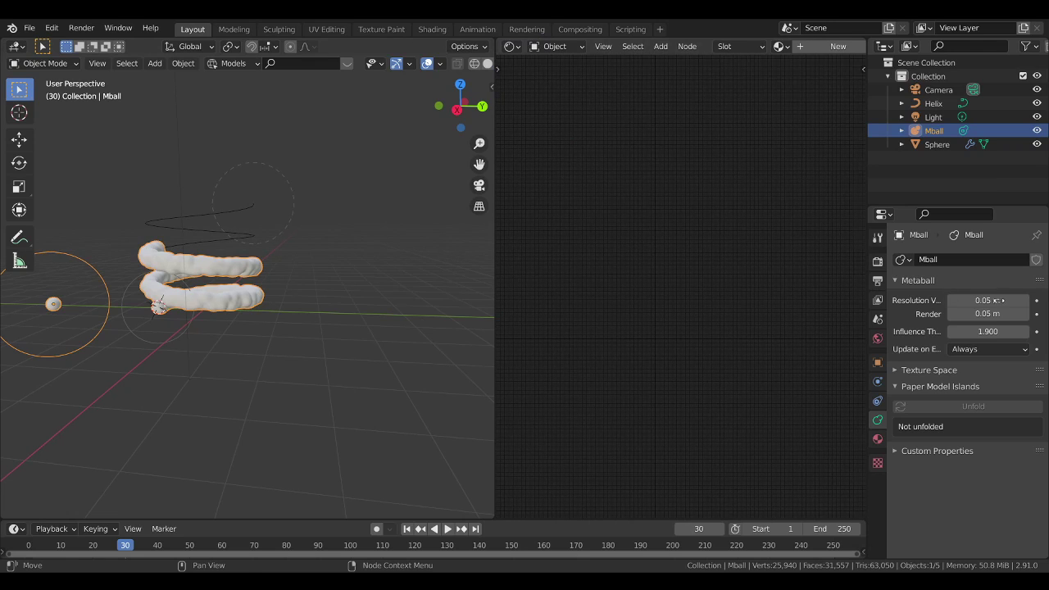
{"action": "left_click", "coordinate": [823, 46]}
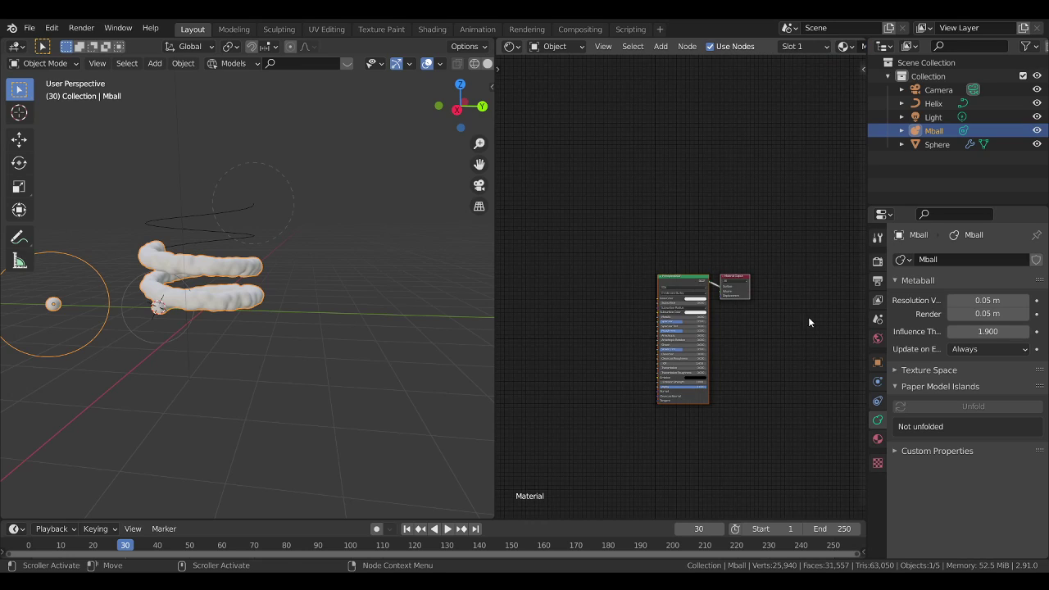
Change the Mball material's Surface shader to Glass BSDF.
{"action": "left_click", "coordinate": [877, 440]}
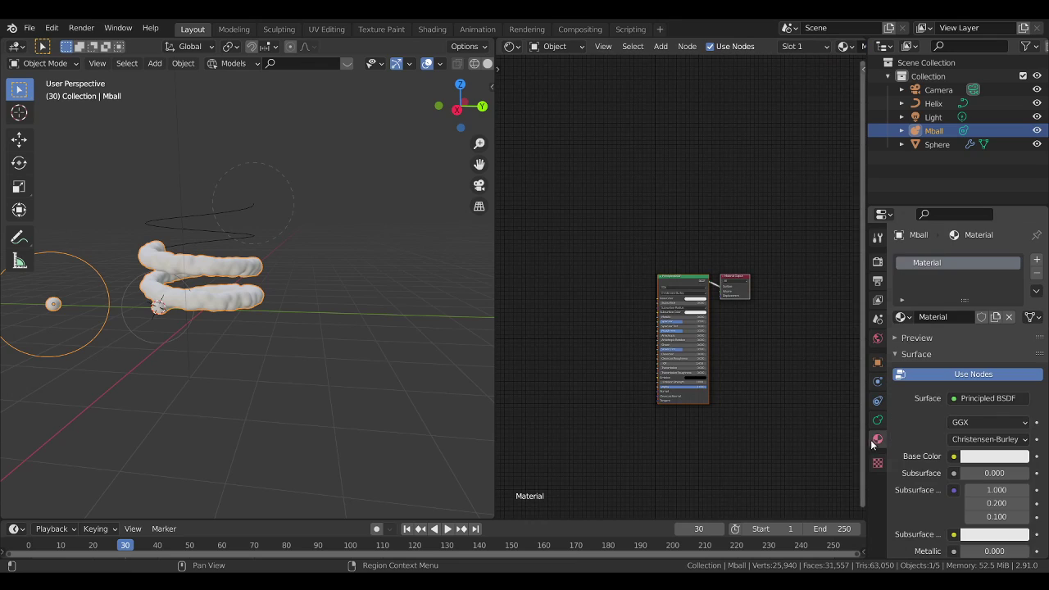
{"action": "left_click", "coordinate": [958, 402]}
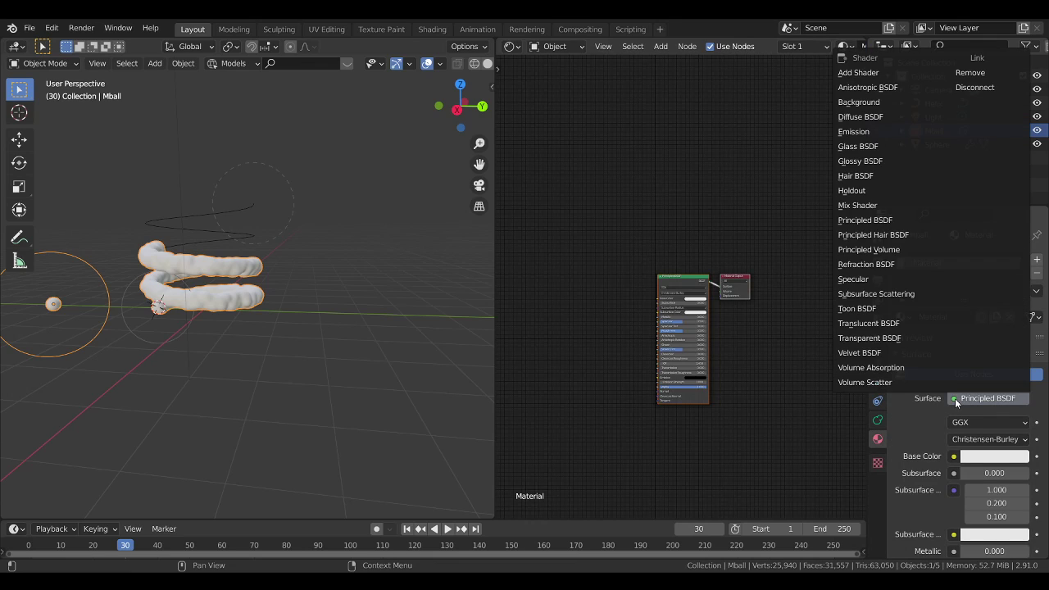
{"action": "left_click", "coordinate": [865, 150]}
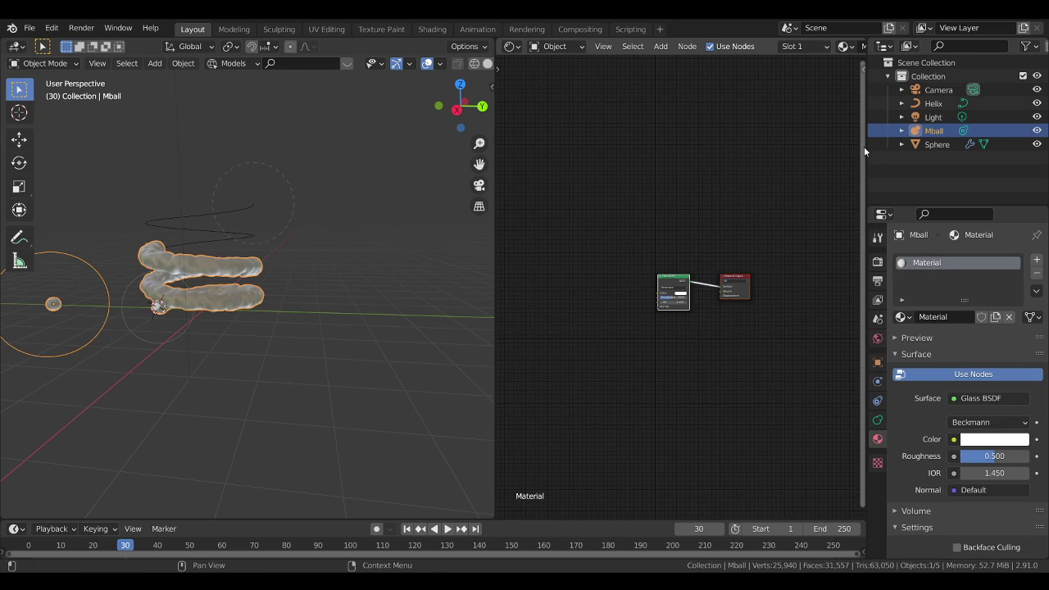
{"action": "middle_click_drag", "start_coordinate": [234, 284], "coordinate": [311, 275]}
{"action": "scroll", "coordinate": [442, 67], "scroll_direction": "down", "scroll_amount": 3}
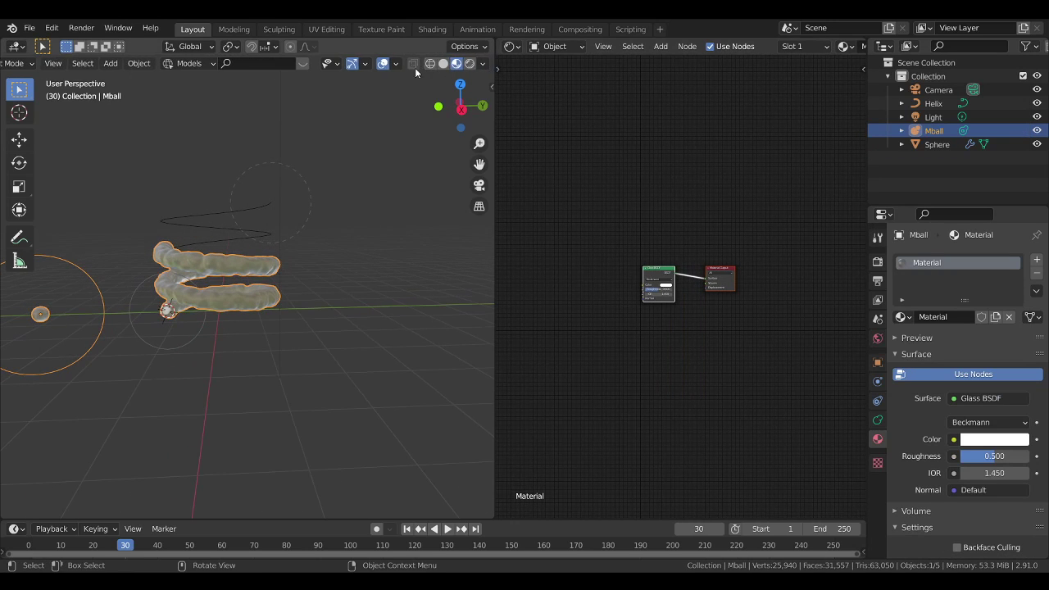
Raise viewport World Opacity to show the HDRI and set glass roughness to 0.000.
{"action": "left_click", "coordinate": [483, 64]}
{"action": "mouse_move", "coordinate": [461, 243]}
{"action": "left_mouse_down"}
{"action": "mouse_move", "coordinate": [500, 243]}
{"action": "mouse_move", "coordinate": [461, 253]}
{"action": "left_mouse_up"}
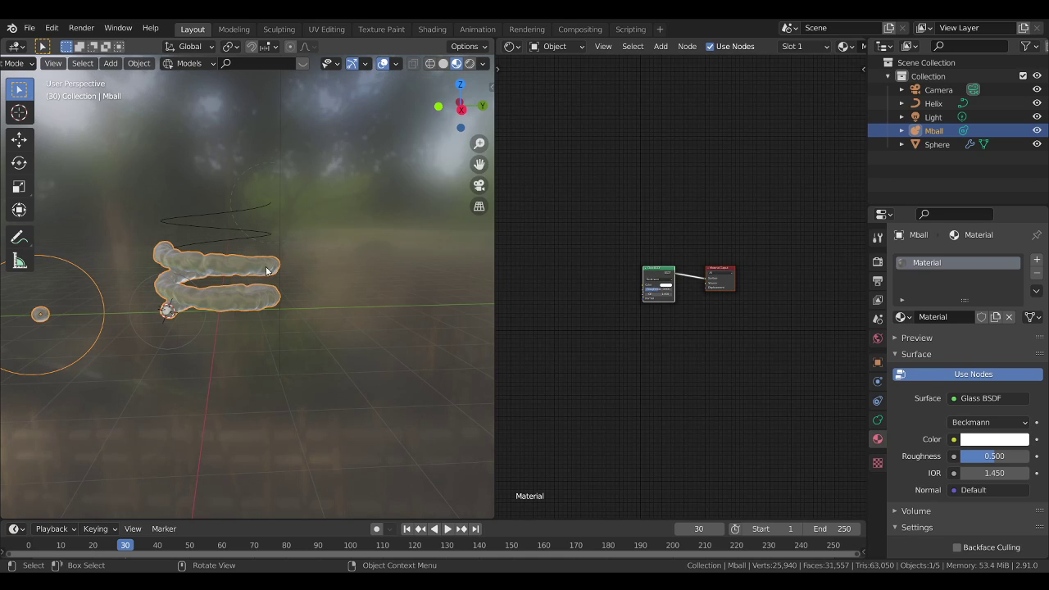
{"action": "middle_click_drag", "start_coordinate": [356, 304], "coordinate": [401, 305]}
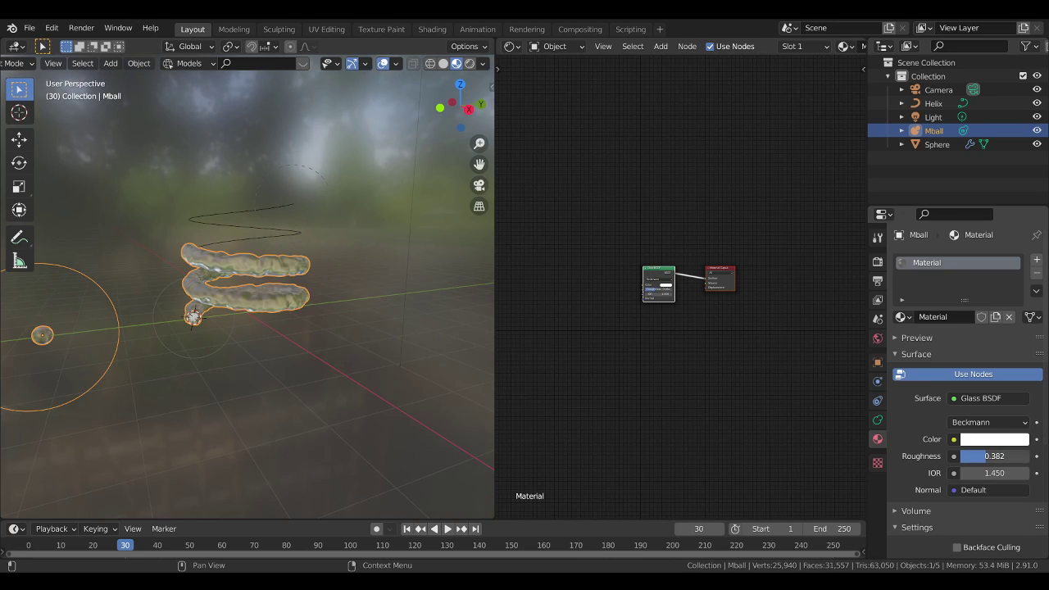
{"action": "left_click_drag", "start_coordinate": [980, 455], "coordinate": [961, 456]}
{"action": "middle_click_drag", "start_coordinate": [666, 317], "coordinate": [649, 323]}
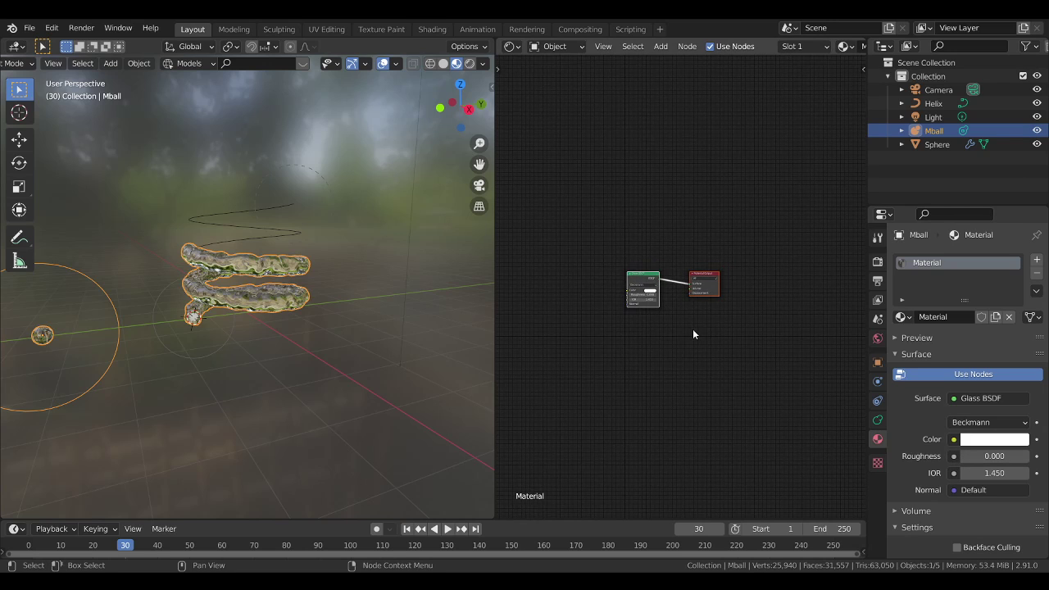
Add a Transparent BSDF and a Mix Shader, mixing it with the Glass at factor 0.500.
{"action": "key", "text": "shift+a"}
{"action": "mouse_move", "coordinate": [662, 377]}
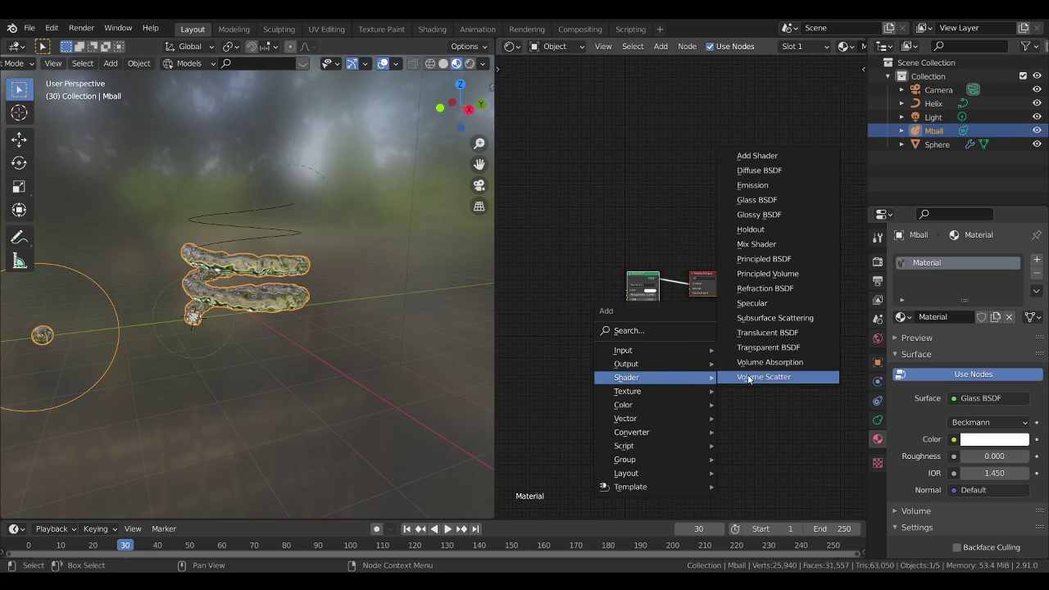
{"action": "left_click", "coordinate": [762, 347]}
{"action": "left_click", "coordinate": [629, 346]}
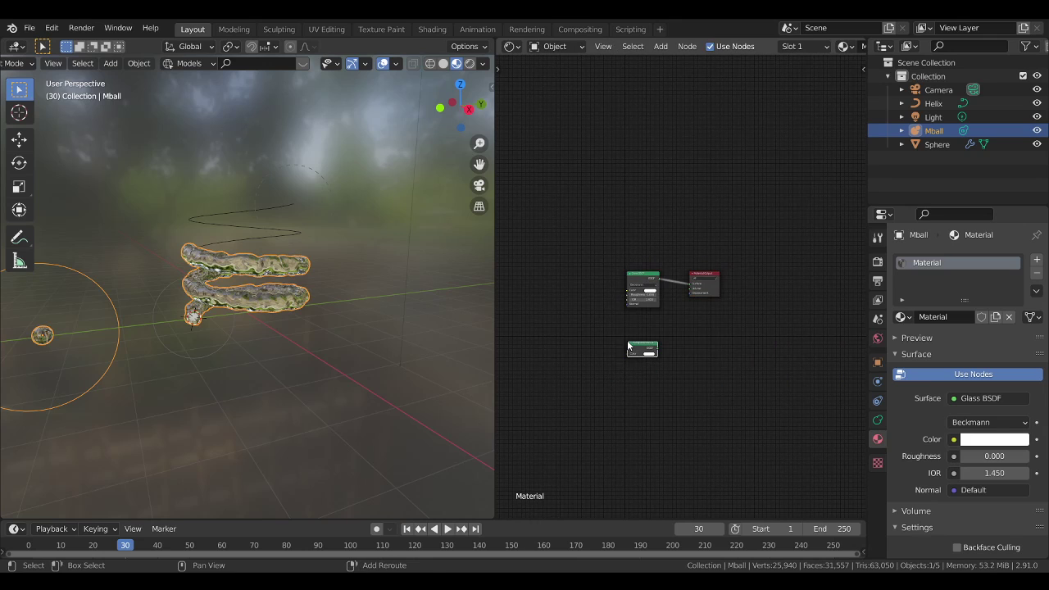
{"action": "key", "text": "shift+a"}
{"action": "mouse_move", "coordinate": [627, 342]}
{"action": "left_click", "coordinate": [695, 210]}
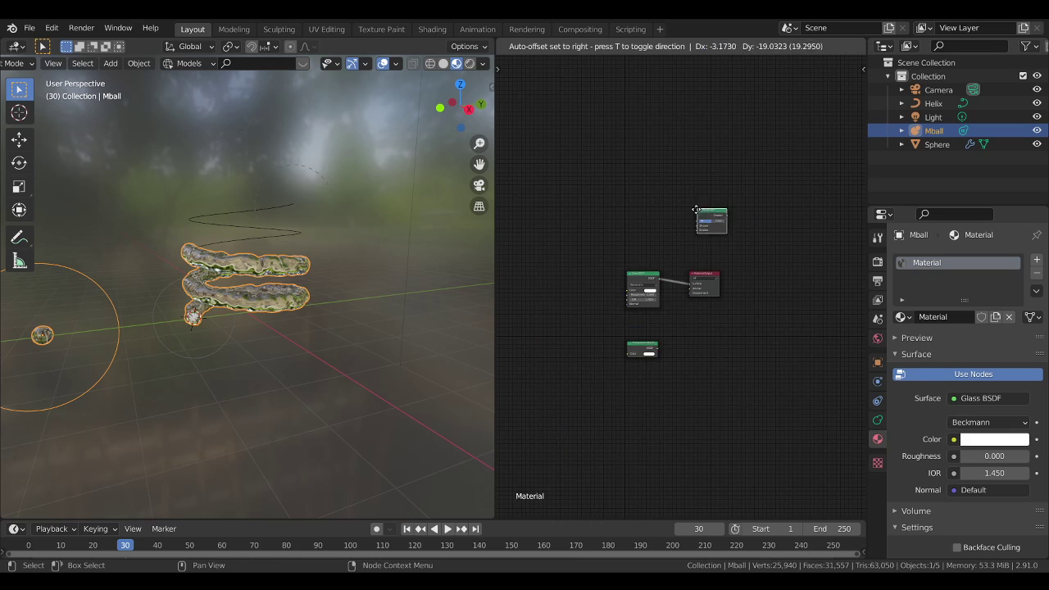
{"action": "left_click", "coordinate": [671, 284]}
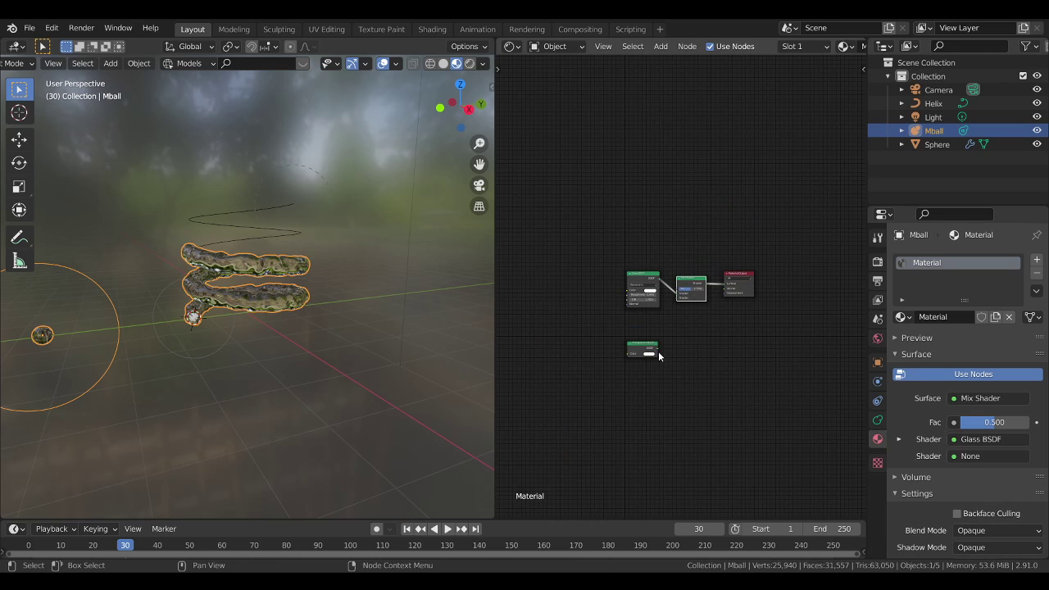
{"action": "left_click_drag", "start_coordinate": [658, 348], "coordinate": [662, 345]}
{"action": "left_click_drag", "start_coordinate": [681, 302], "coordinate": [680, 297]}
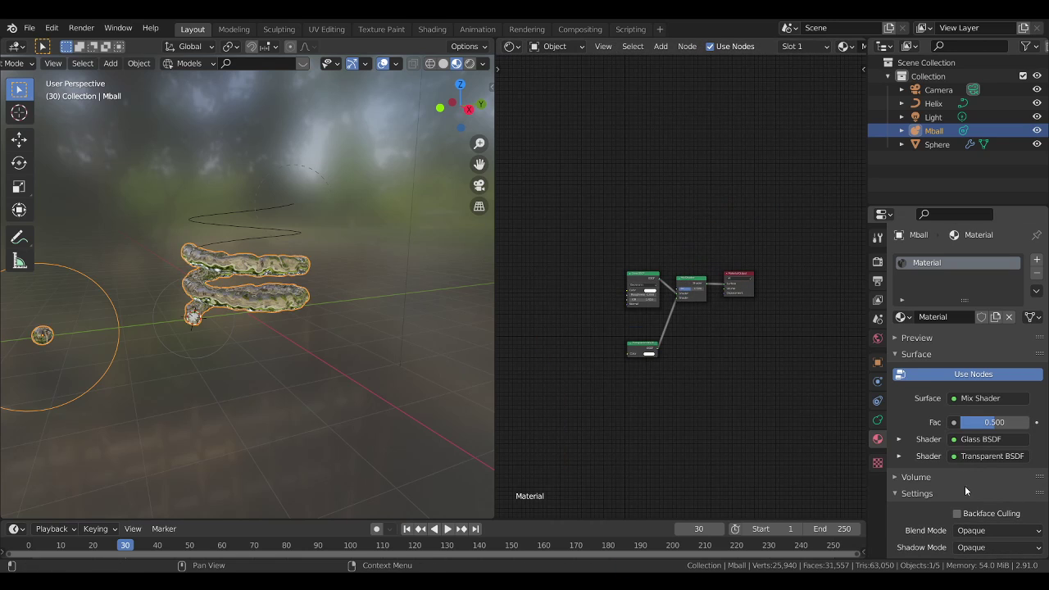
Enable Backface Culling, set Blend Mode to Alpha Blend, and turn off Show Backface.
{"action": "left_click", "coordinate": [957, 514]}
{"action": "scroll", "coordinate": [957, 508], "scroll_direction": "down", "scroll_amount": 4}
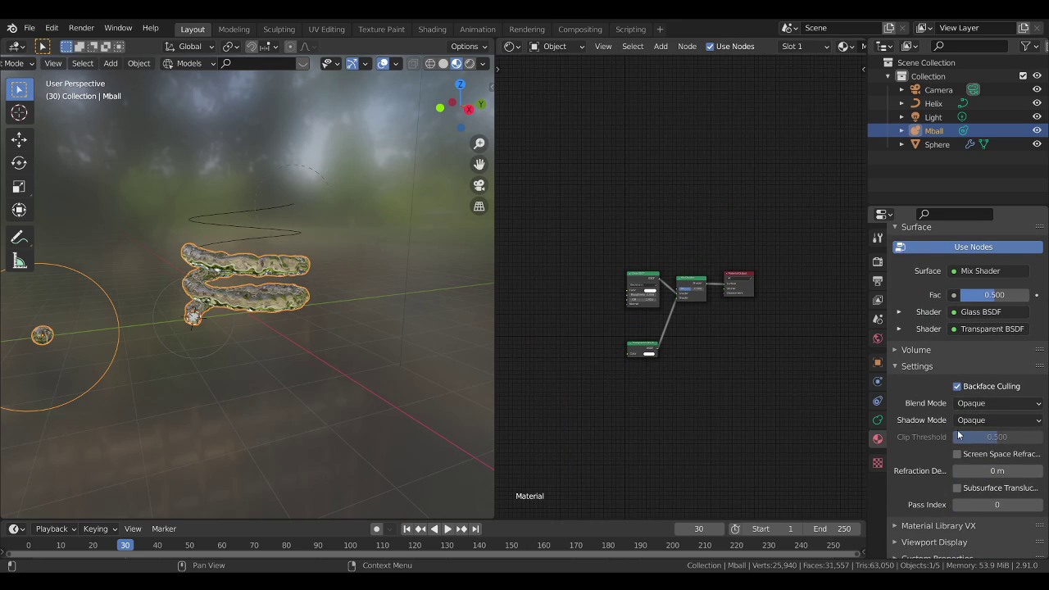
{"action": "left_click", "coordinate": [967, 404]}
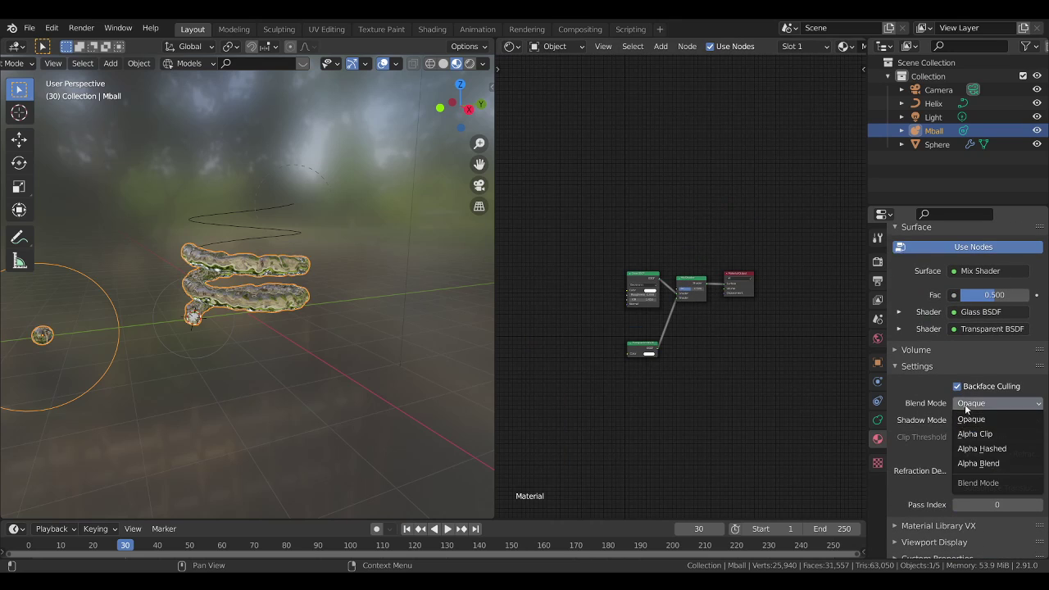
{"action": "left_click", "coordinate": [971, 464]}
{"action": "left_click", "coordinate": [956, 454]}
{"action": "middle_click_drag", "start_coordinate": [414, 318], "coordinate": [442, 319]}
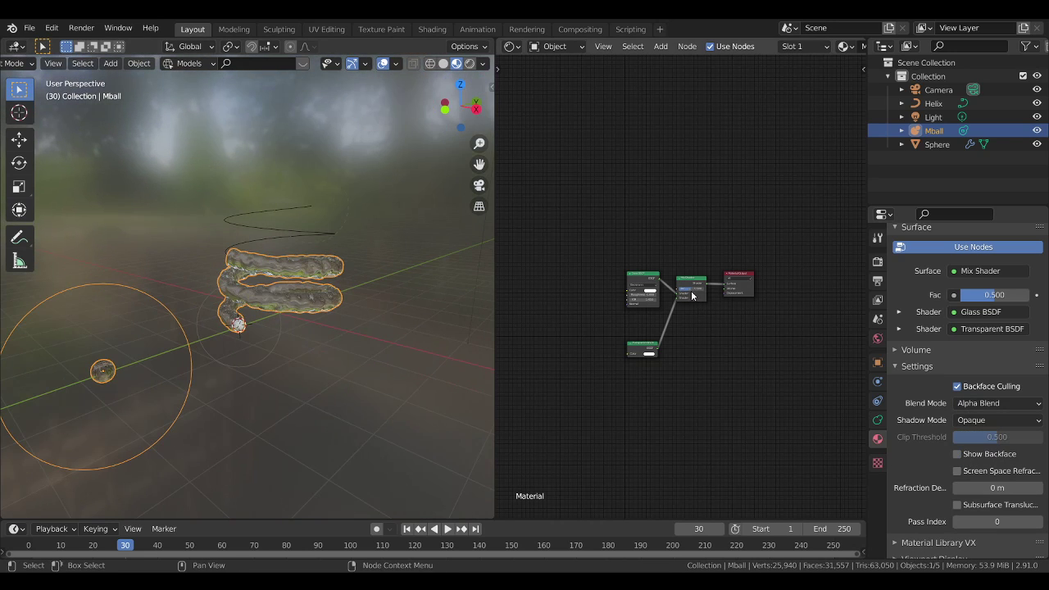
Raise the Mix Shader factor to 0.733 and widen the 3D viewport.
{"action": "left_click_drag", "start_coordinate": [690, 295], "coordinate": [693, 288]}
{"action": "middle_click_drag", "start_coordinate": [442, 274], "coordinate": [480, 331]}
{"action": "left_click_drag", "start_coordinate": [496, 337], "coordinate": [848, 370]}
{"action": "middle_click_drag", "start_coordinate": [721, 375], "coordinate": [573, 325], "text": "shift"}
Turn off the Sphere's particle Show Emitter option for rendering.
{"action": "left_click", "coordinate": [327, 358]}
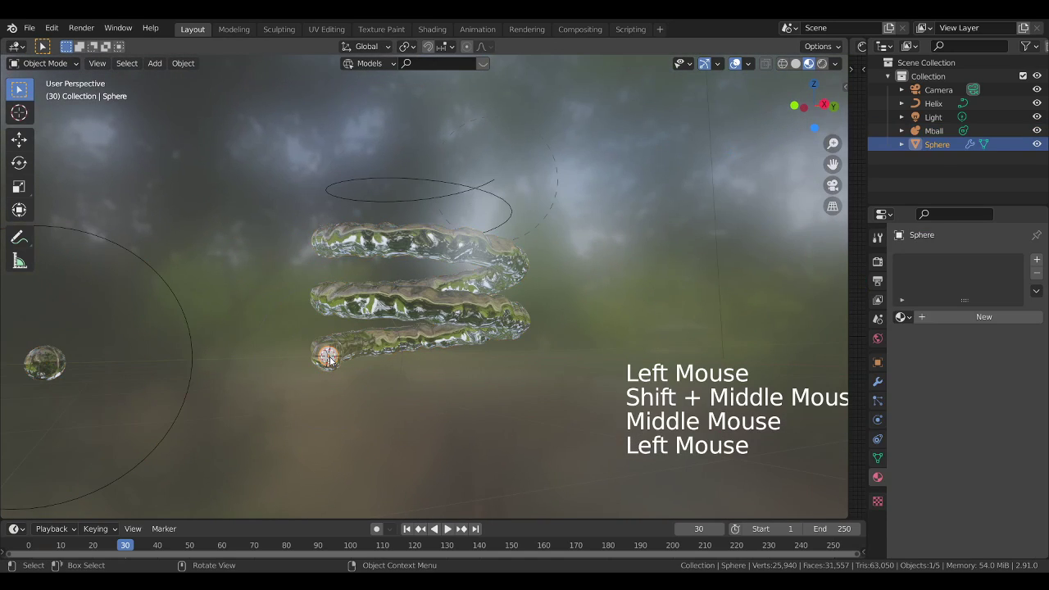
{"action": "left_click", "coordinate": [878, 400]}
{"action": "scroll", "coordinate": [916, 421], "scroll_direction": "down", "scroll_amount": 3}
{"action": "middle_click_drag", "start_coordinate": [916, 420], "coordinate": [947, 353]}
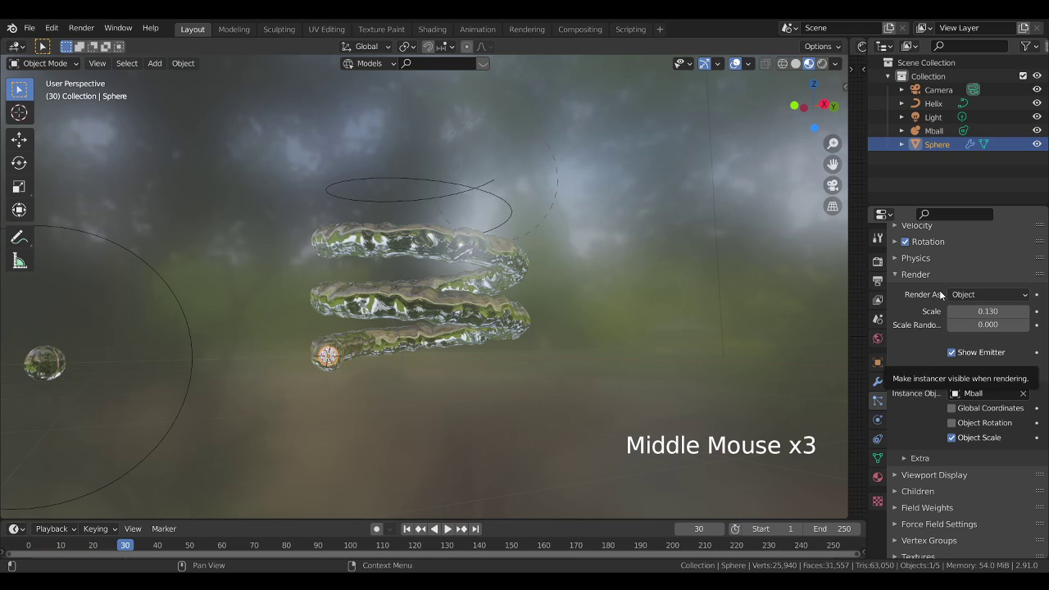
{"action": "left_click", "coordinate": [952, 353]}
{"action": "middle_click_drag", "start_coordinate": [952, 353], "coordinate": [937, 392]}
{"action": "middle_click_drag", "start_coordinate": [940, 330], "coordinate": [945, 356]}
{"action": "middle_click_drag", "start_coordinate": [924, 441], "coordinate": [945, 483]}
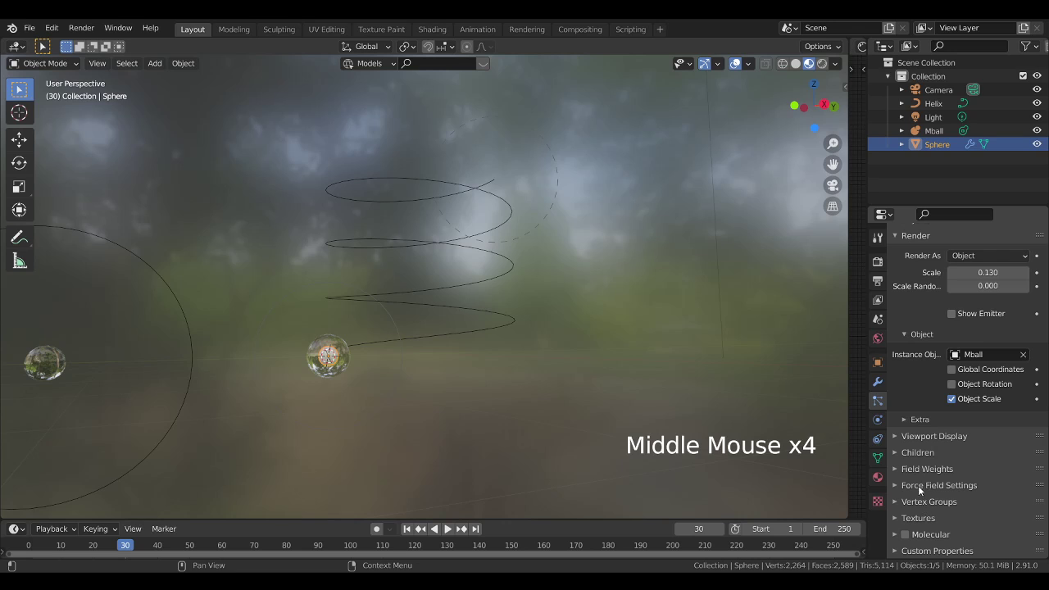
Hide the emitter in the particle Viewport Display and rewind to frame 0.
{"action": "left_click", "coordinate": [920, 434]}
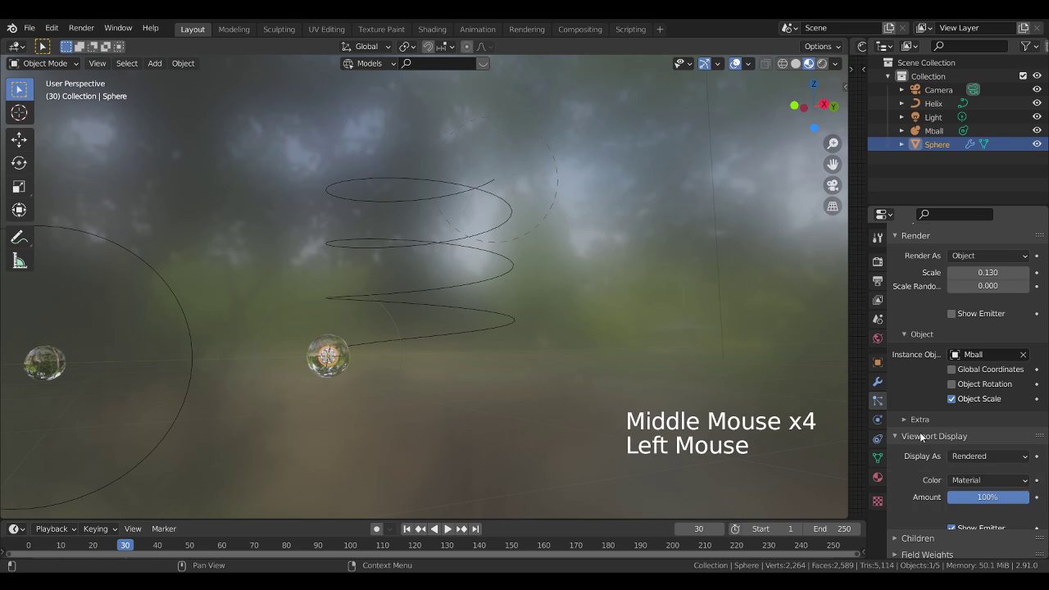
{"action": "left_click", "coordinate": [953, 528]}
{"action": "middle_click", "coordinate": [361, 296]}
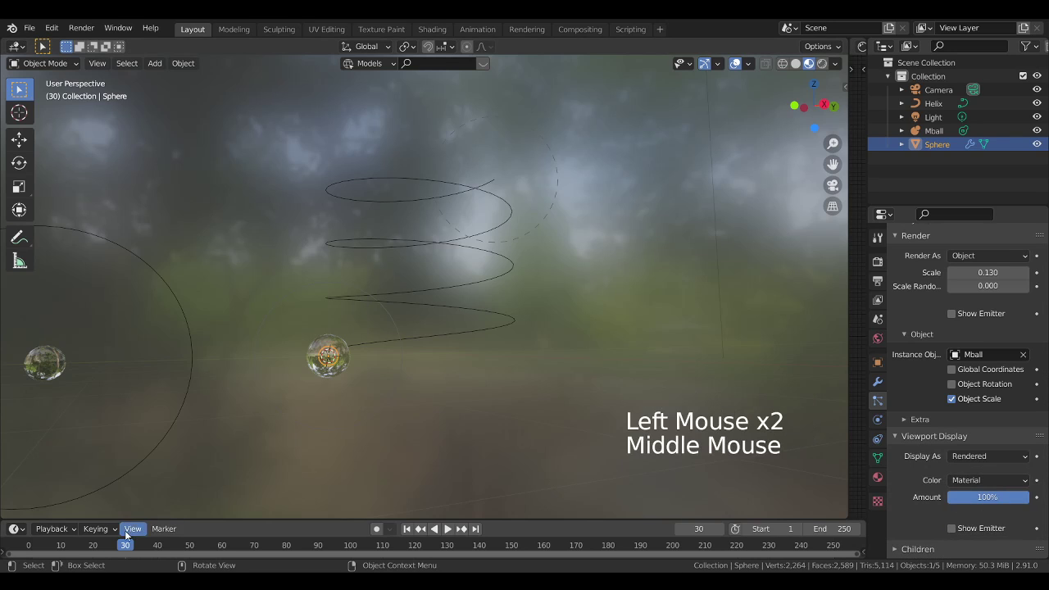
{"action": "left_click", "coordinate": [29, 545]}
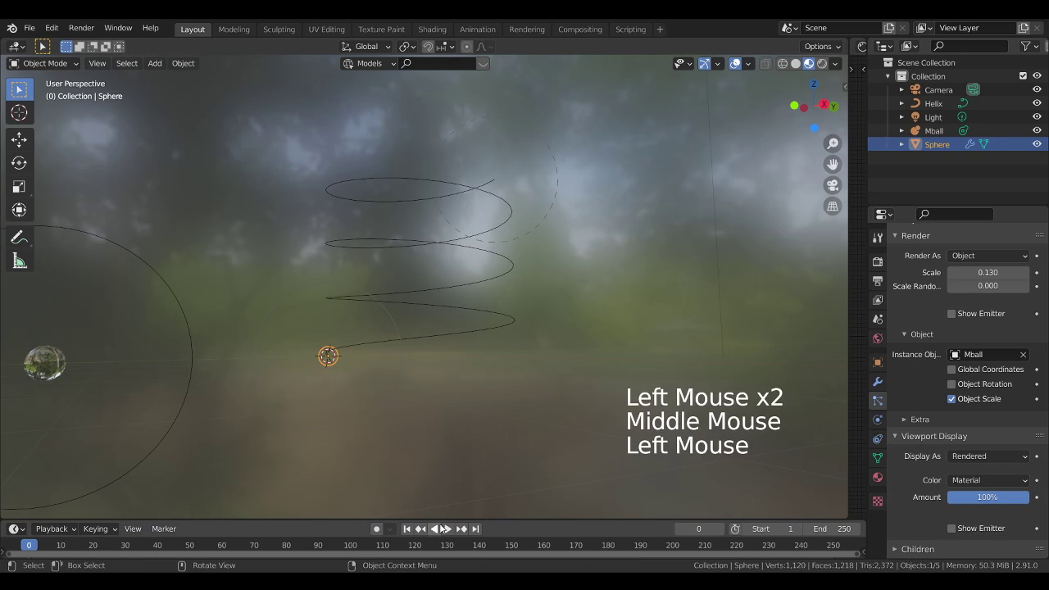
Play the animation and orbit to watch the glassy fluid climb the helix.
{"action": "left_click", "coordinate": [447, 528]}
{"action": "middle_click_drag", "start_coordinate": [522, 383], "coordinate": [500, 401]}
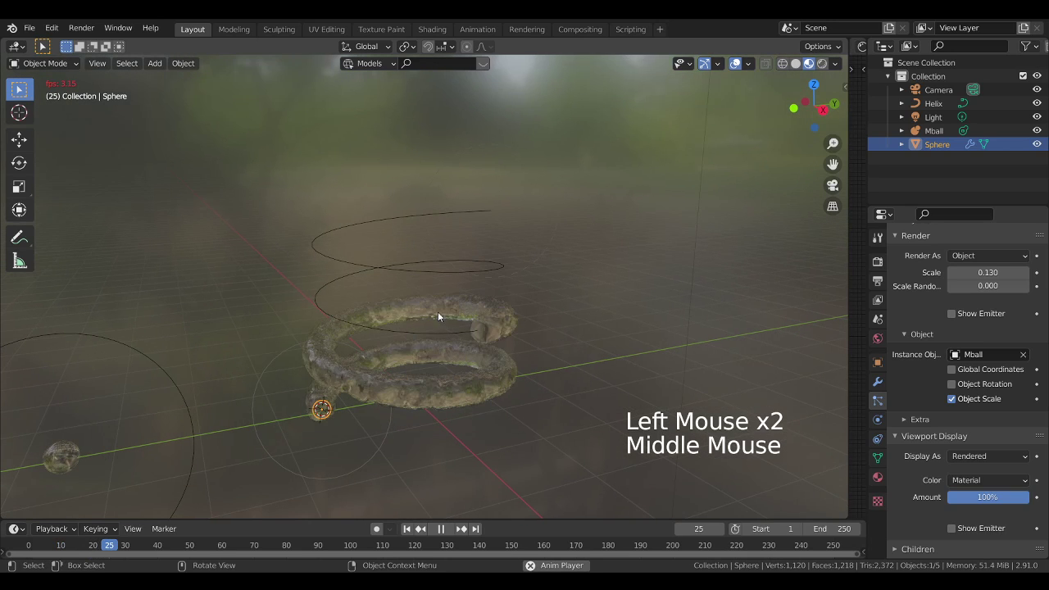